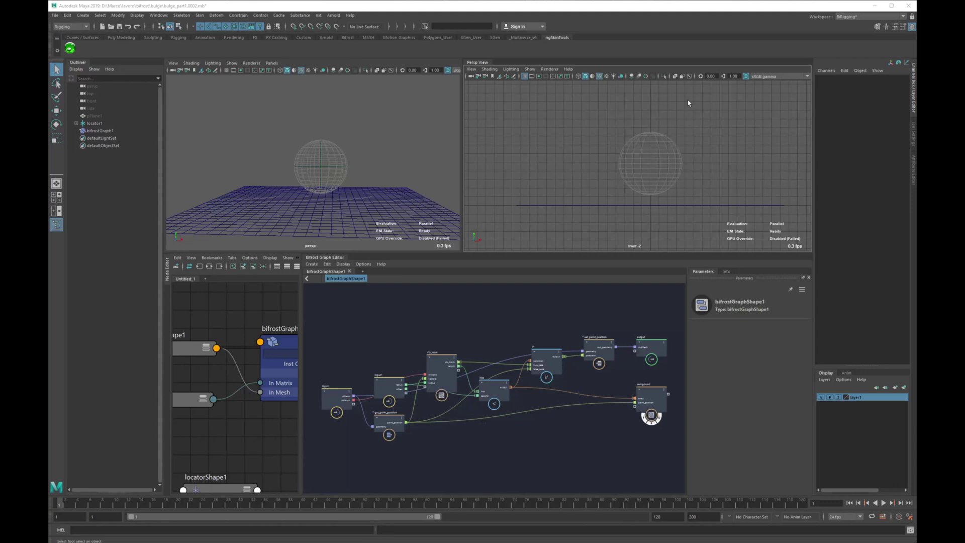
# Lower locator1 to about 0.845 in Y so that its sphere presses into the plane.
pyautogui.keyDown('alt'); pyautogui.moveTo(603, 299); pyautogui.dragTo(621, 308, button='right'); pyautogui.keyUp('alt')
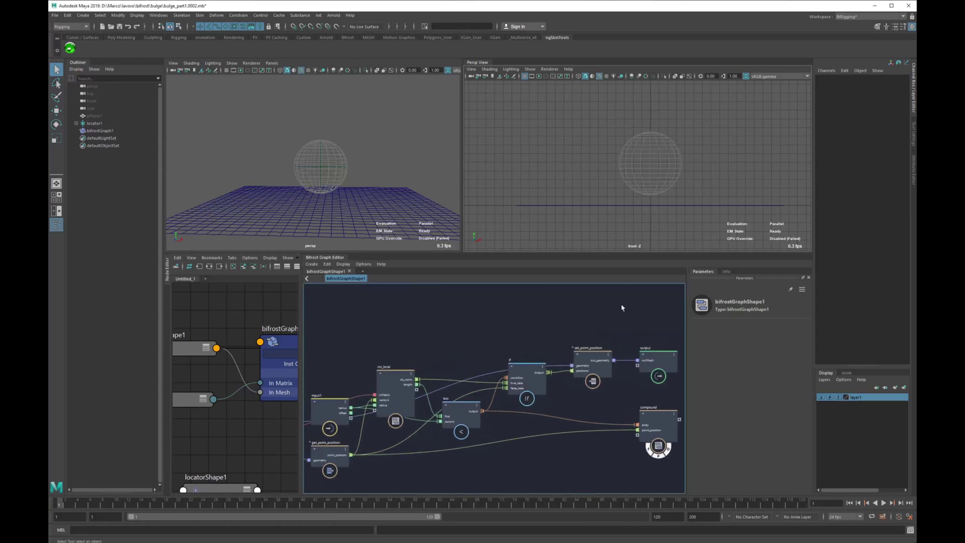
pyautogui.click(321, 160)
pyautogui.keyDown('alt'); pyautogui.moveTo(327, 162); pyautogui.dragTo(360, 168); pyautogui.keyUp('alt')
pyautogui.press('w')
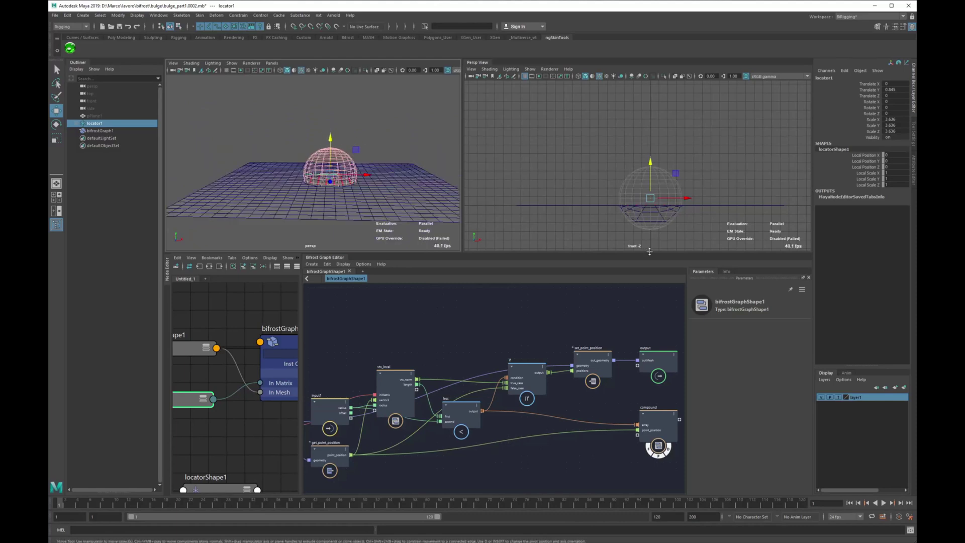
# Hide layer1 and examine the dented plane without the sphere covering it.
pyautogui.click(822, 397)
pyautogui.moveTo(376, 217)
pyautogui.keyDown('alt'); pyautogui.mouseDown()
pyautogui.moveTo(376, 205)
pyautogui.moveTo(362, 220)
pyautogui.mouseUp(); pyautogui.keyUp('alt')
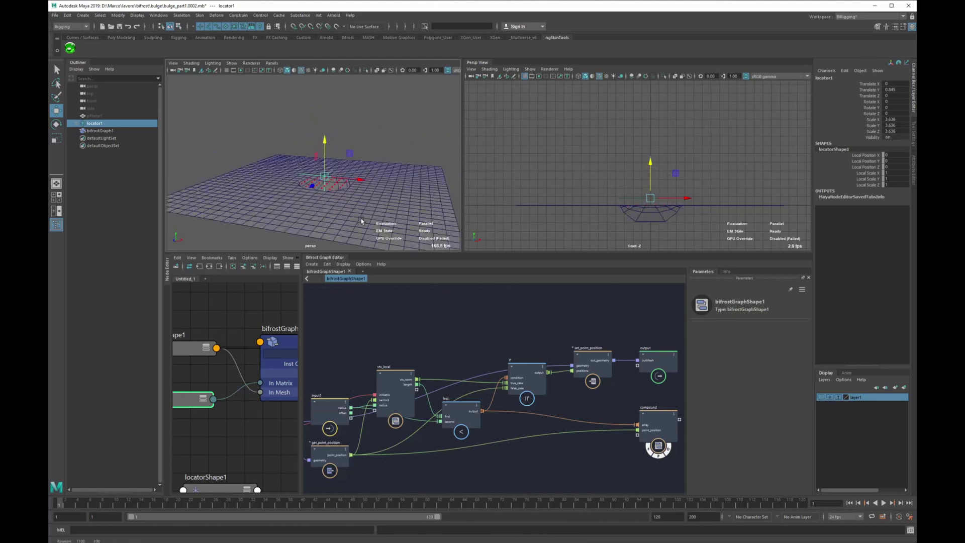
pyautogui.click(822, 398)
pyautogui.scroll(-3, 347, 138)
pyautogui.keyDown('alt'); pyautogui.moveTo(346, 138); pyautogui.dragTo(325, 156); pyautogui.keyUp('alt')
pyautogui.hotkey('ctrl', 'z')
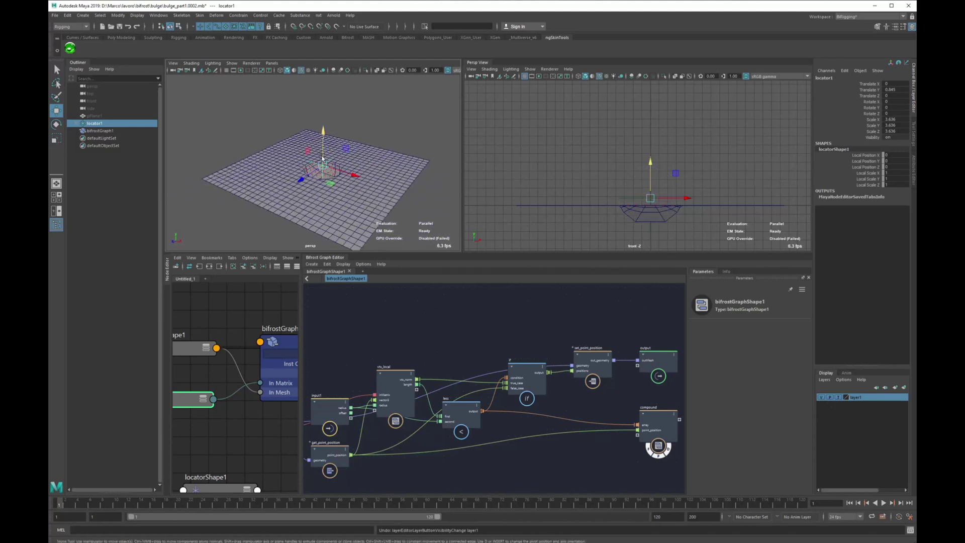
# Move locator1 above one corner of the plane, at about X -11.43 and Y 5.71, and show layer1 again.
pyautogui.moveTo(347, 148); pyautogui.dragTo(290, 152)
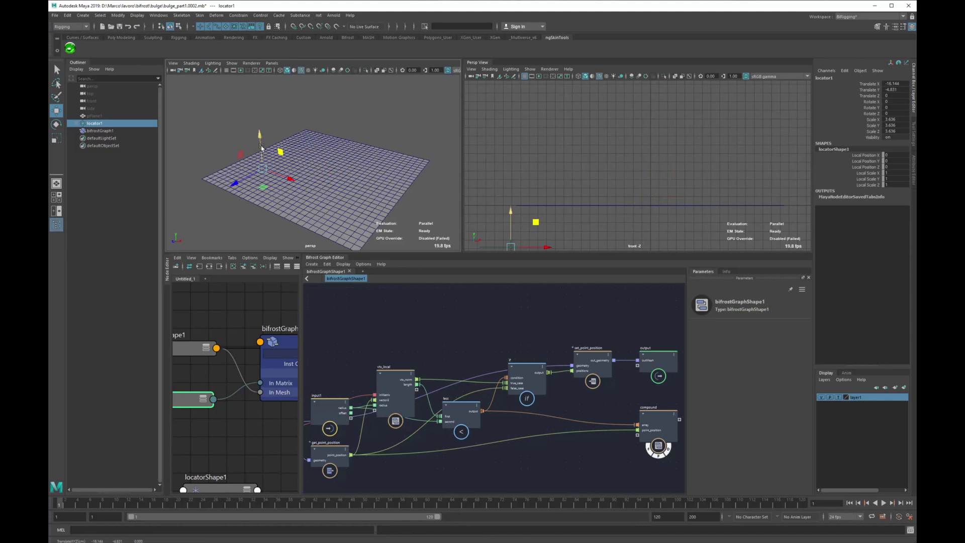
pyautogui.moveTo(256, 120); pyautogui.dragTo(256, 119)
pyautogui.keyDown('alt'); pyautogui.moveTo(280, 166); pyautogui.dragTo(257, 101); pyautogui.keyUp('alt')
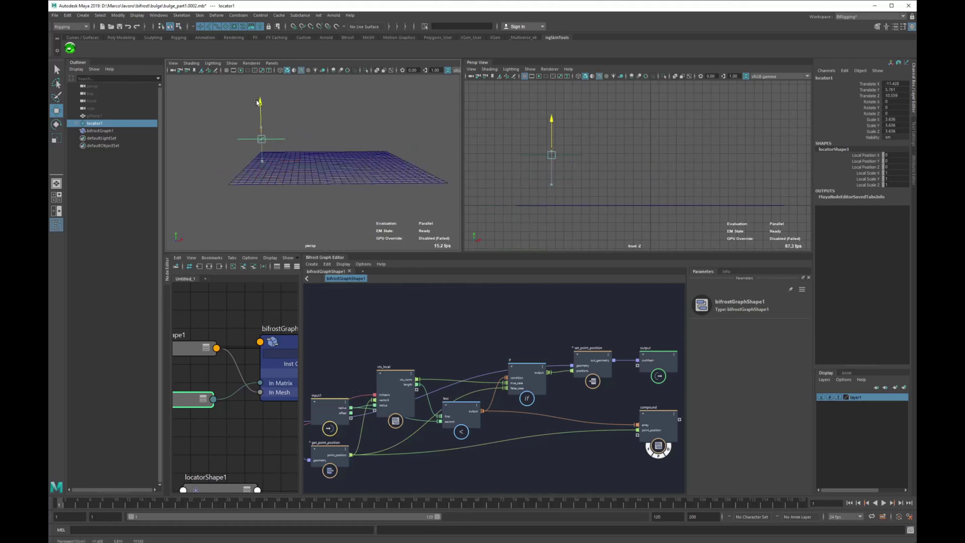
pyautogui.click(822, 398)
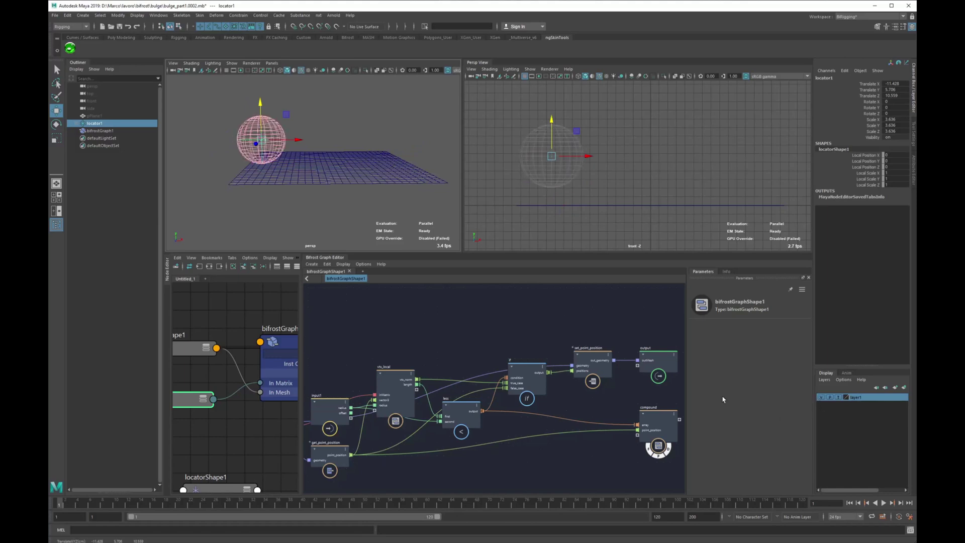
# Select locator1 and set a keyframe on all its transform channels at frame 1.
pyautogui.keyDown('alt'); pyautogui.moveTo(343, 104); pyautogui.dragTo(330, 105); pyautogui.keyUp('alt')
pyautogui.click(268, 116)
pyautogui.hotkey('ctrl', 'z')
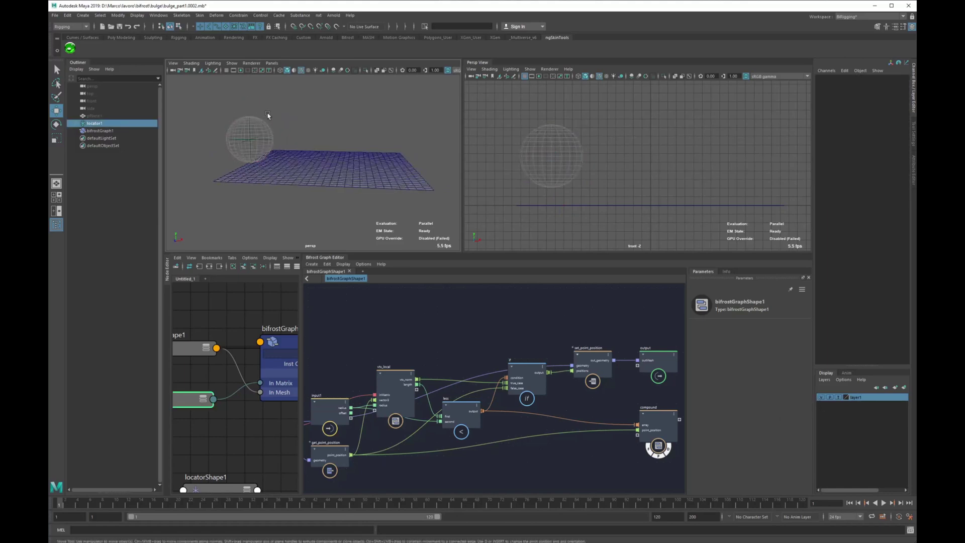
pyautogui.keyDown('alt'); pyautogui.moveTo(308, 150); pyautogui.dragTo(300, 196); pyautogui.keyUp('alt')
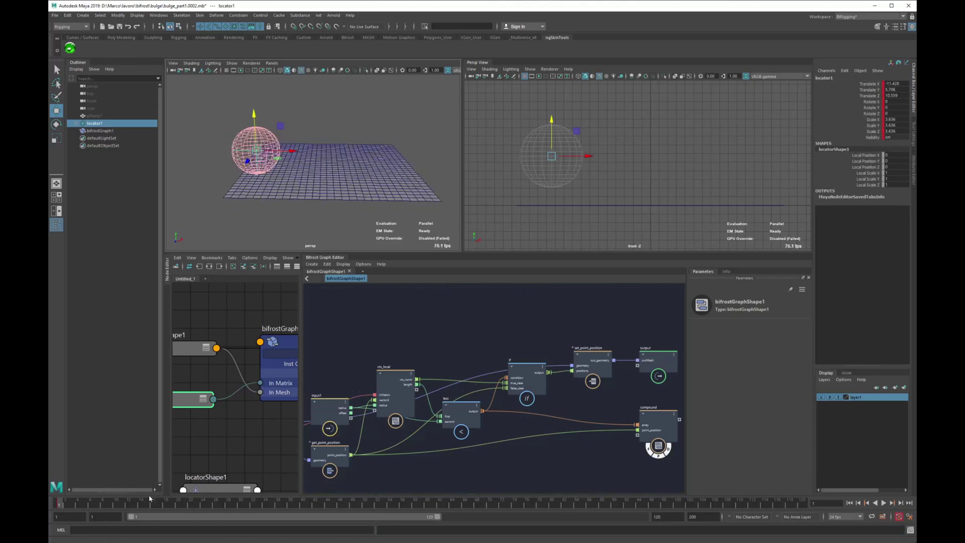
# Keyframe the locator pressed into the plane around frame 19, and slide it along the plane's edge to about X 11.585, Z -6.405 at frame 49.
pyautogui.click(173, 503)
pyautogui.click(359, 503)
pyautogui.keyDown('alt'); pyautogui.moveTo(301, 196); pyautogui.dragTo(295, 171, button='middle'); pyautogui.keyUp('alt')
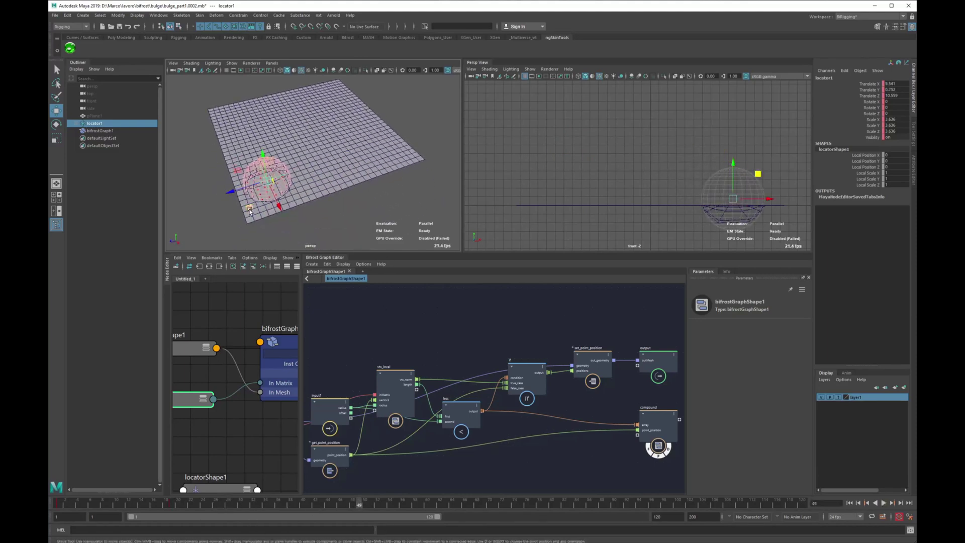
pyautogui.moveTo(250, 210); pyautogui.dragTo(362, 186)
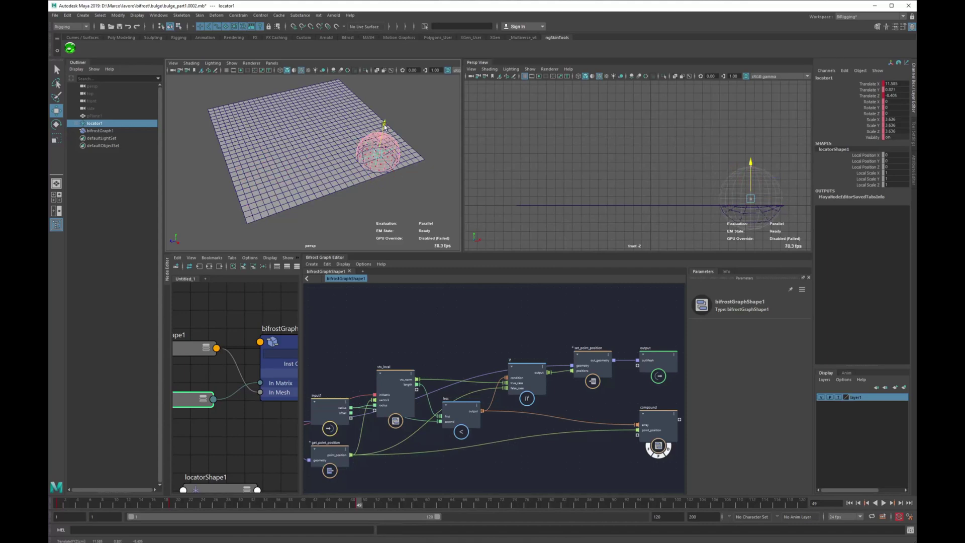
# Keyframe the locator lifted off the opposite side of the plane at frame 71, and play back the animation.
pyautogui.moveTo(361, 502); pyautogui.dragTo(496, 506)
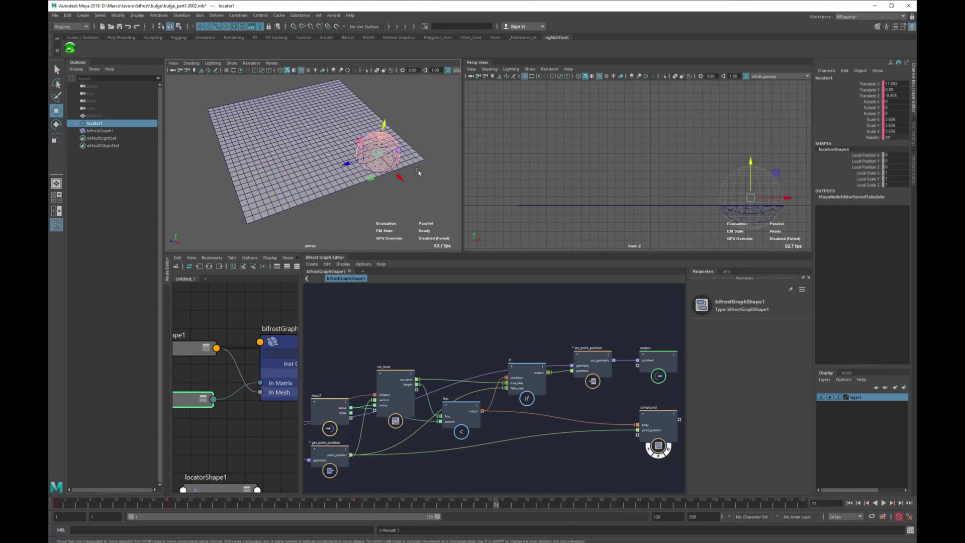
pyautogui.keyDown('alt'); pyautogui.moveTo(420, 174); pyautogui.dragTo(293, 60); pyautogui.keyUp('alt')
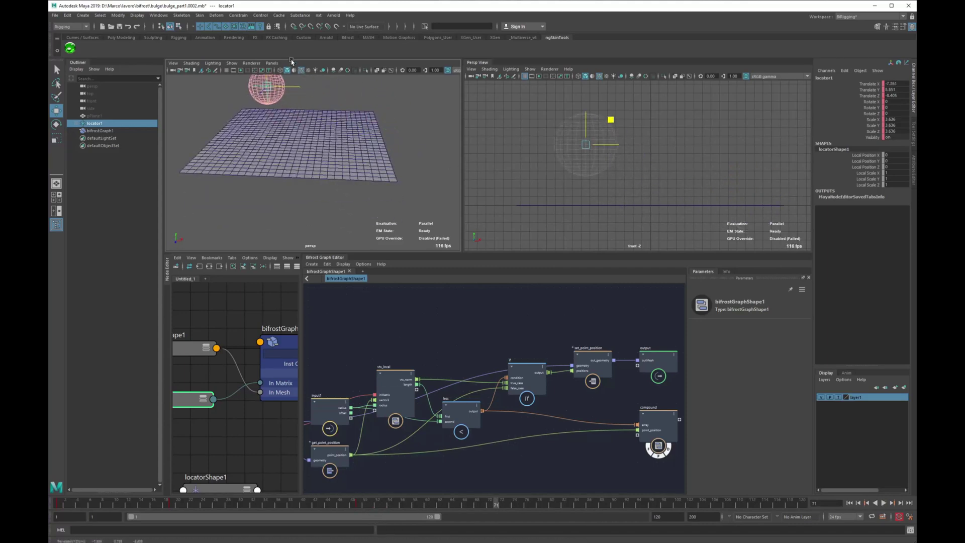
pyautogui.scroll(-2, 364, 174)
pyautogui.hotkey('alt', 'v')
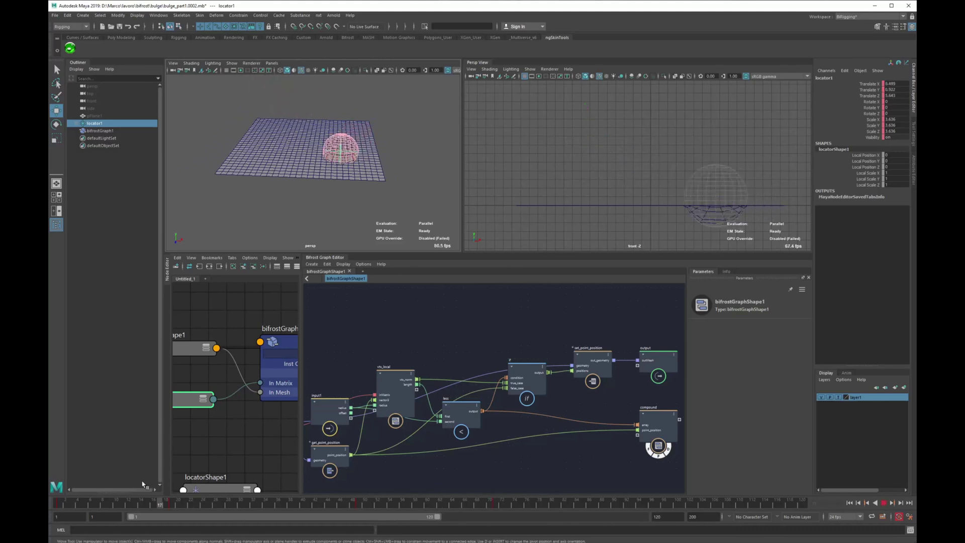
pyautogui.hotkey('alt', 'v')
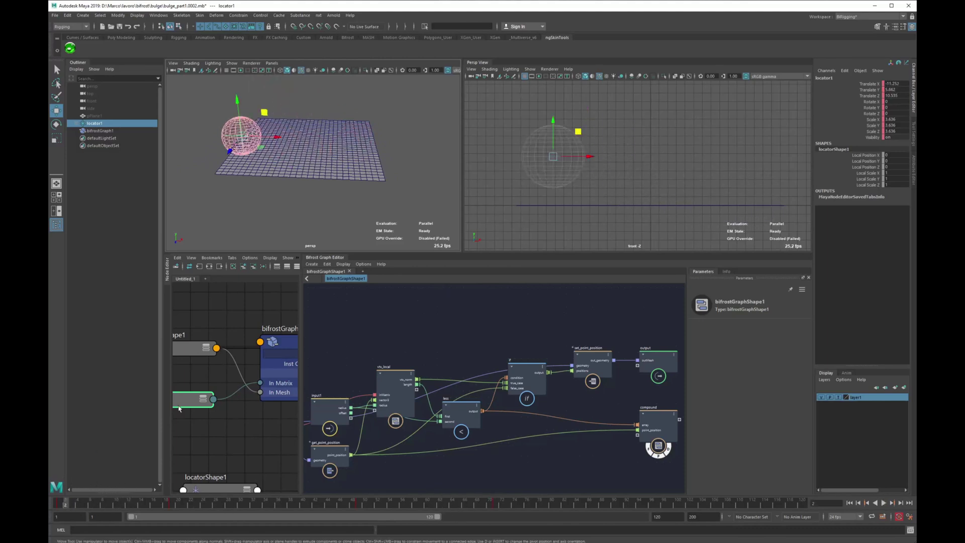
# Set the Radius of bifrostGraphShape1 to 1.1.
pyautogui.keyDown('alt'); pyautogui.moveTo(488, 298); pyautogui.dragTo(505, 282, button='middle'); pyautogui.keyUp('alt')
pyautogui.click(283, 346)
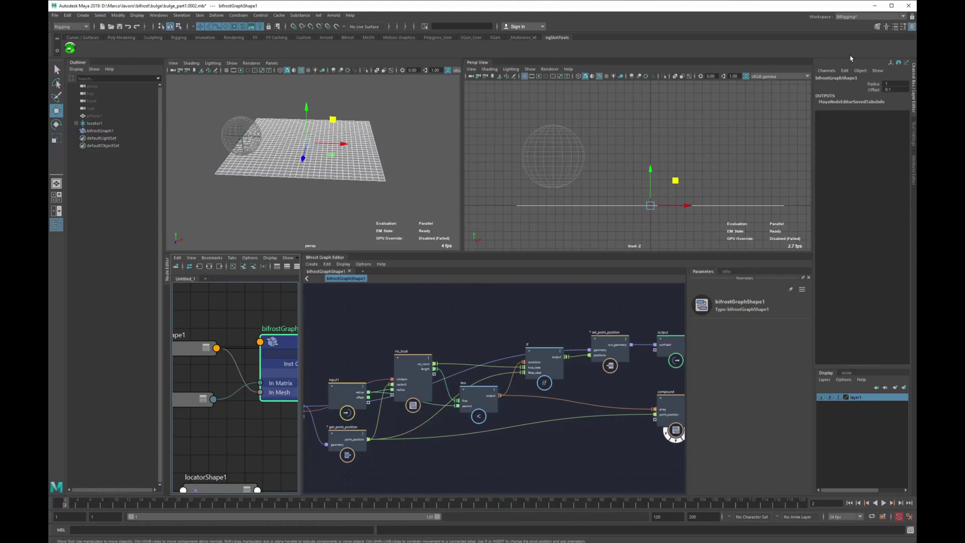
pyautogui.click(892, 85)
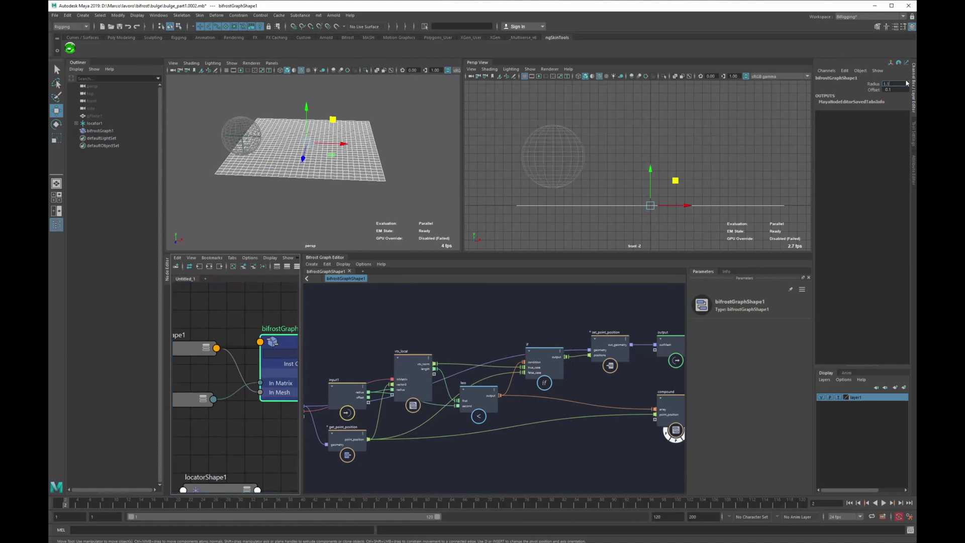
pyautogui.press('Return')
# Deselect the graph shape and play the animation to examine the deformation with the new radius.
pyautogui.keyDown('alt'); pyautogui.moveTo(236, 234); pyautogui.dragTo(242, 249, button='middle'); pyautogui.keyUp('alt')
pyautogui.keyDown('alt'); pyautogui.moveTo(241, 250); pyautogui.dragTo(287, 212, button='right'); pyautogui.keyUp('alt')
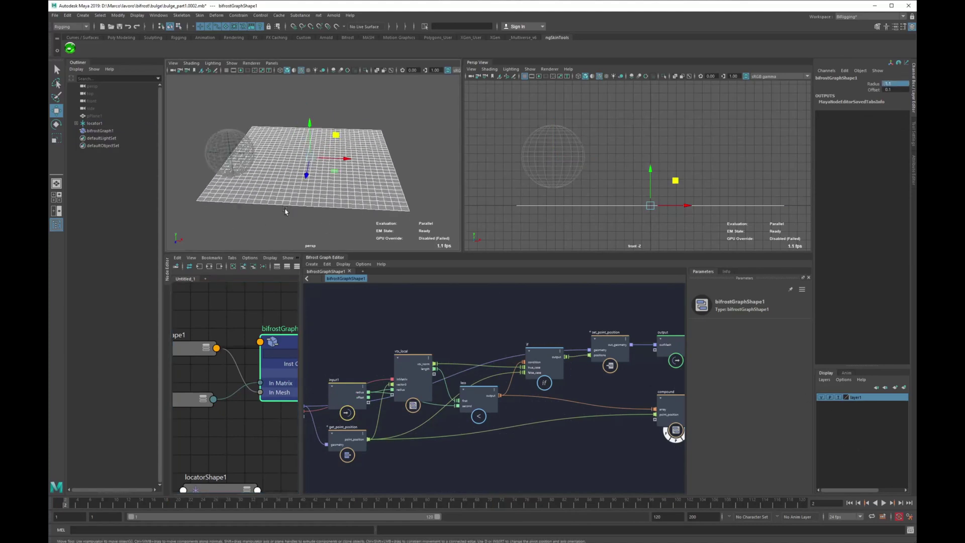
pyautogui.click(286, 212)
pyautogui.hotkey('alt', 'v')
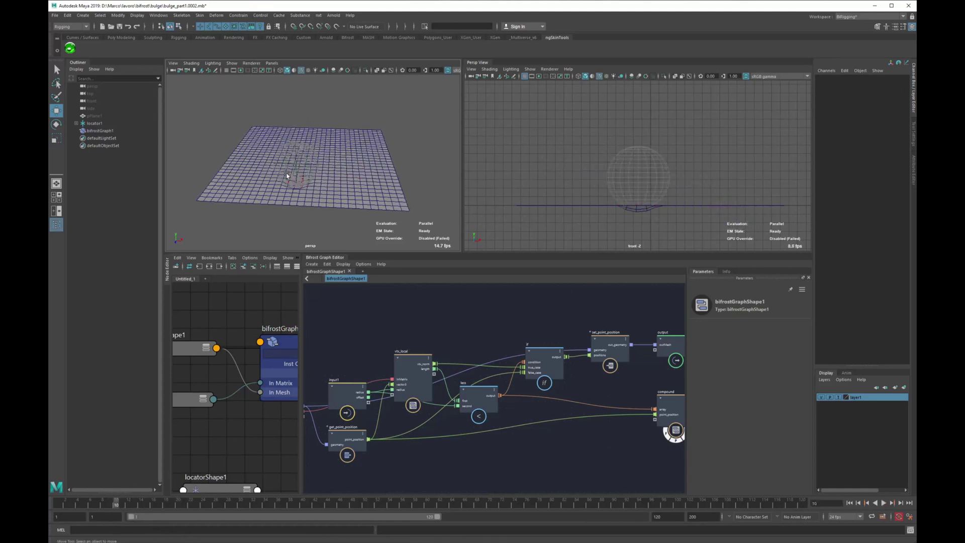
# Adjust the locator's position at frame 10 and keyframe it.
pyautogui.moveTo(287, 174)
pyautogui.keyDown('alt'); pyautogui.mouseDown()
pyautogui.moveTo(294, 150)
pyautogui.moveTo(290, 165)
pyautogui.mouseUp(); pyautogui.keyUp('alt')
pyautogui.moveTo(296, 124); pyautogui.dragTo(299, 109)
pyautogui.hotkey('ctrl', 'z')
pyautogui.click(328, 95)
pyautogui.click(312, 120)
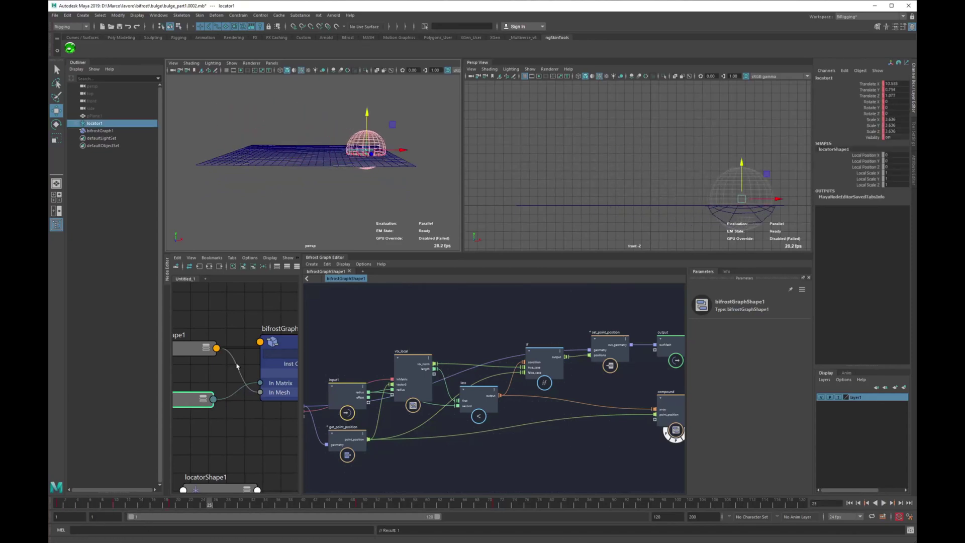
# Hide layer1 and play the animation to check the dent travelling across the plane.
pyautogui.keyDown('alt'); pyautogui.moveTo(321, 171); pyautogui.dragTo(458, 240); pyautogui.keyUp('alt')
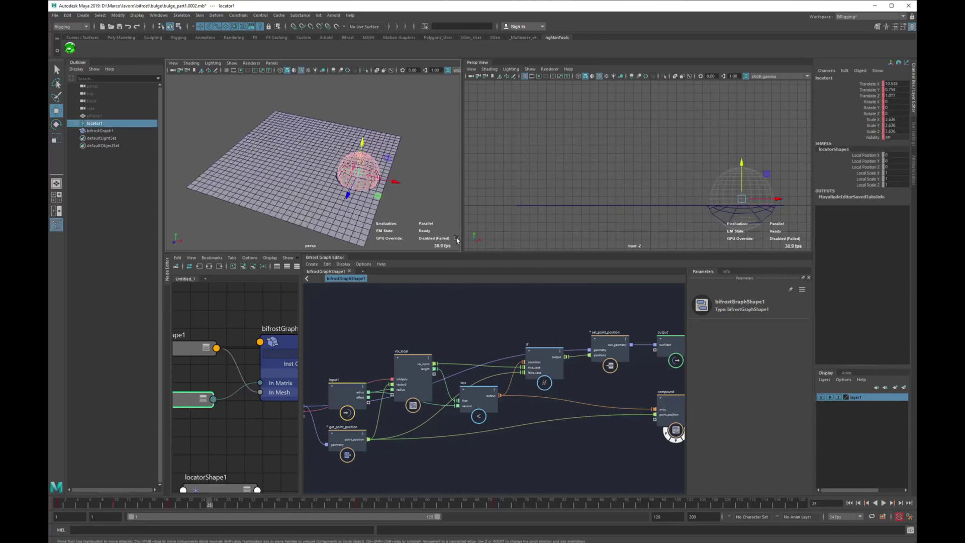
pyautogui.click(823, 398)
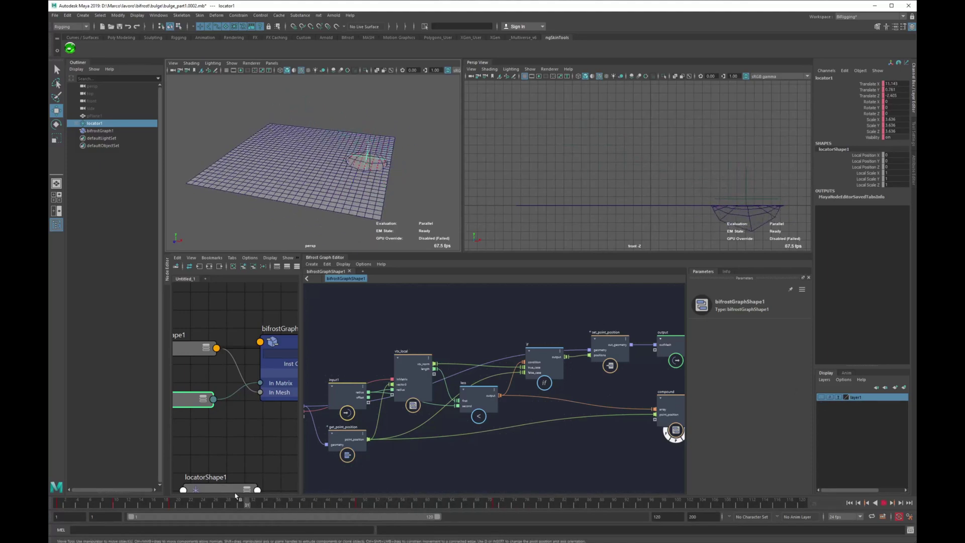
# Spread out the input1, input and get_point_position nodes in the Bifrost graph to make room on the input side.
pyautogui.moveTo(353, 370); pyautogui.dragTo(515, 352, button='middle')
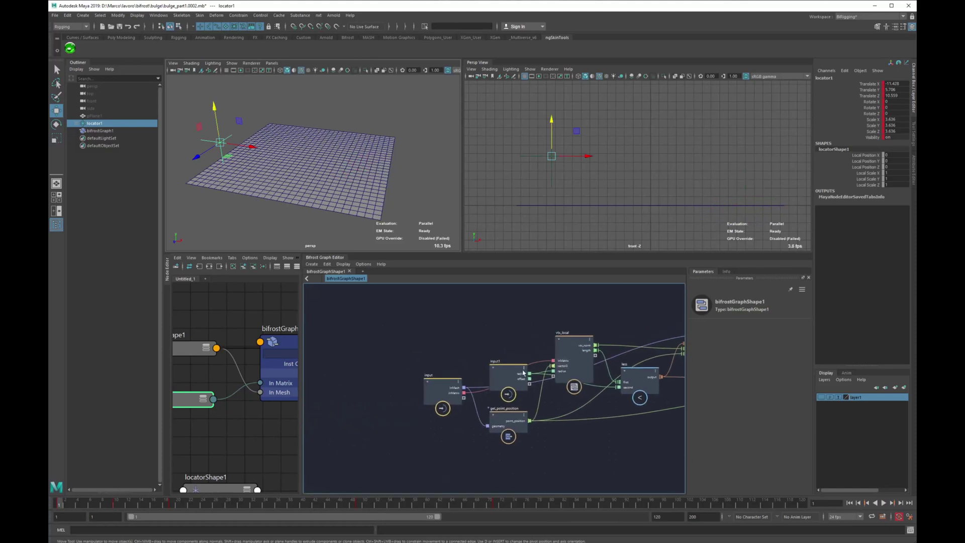
pyautogui.moveTo(508, 373); pyautogui.dragTo(422, 314)
pyautogui.moveTo(545, 359); pyautogui.dragTo(501, 291, button='middle')
pyautogui.moveTo(376, 327); pyautogui.dragTo(354, 341)
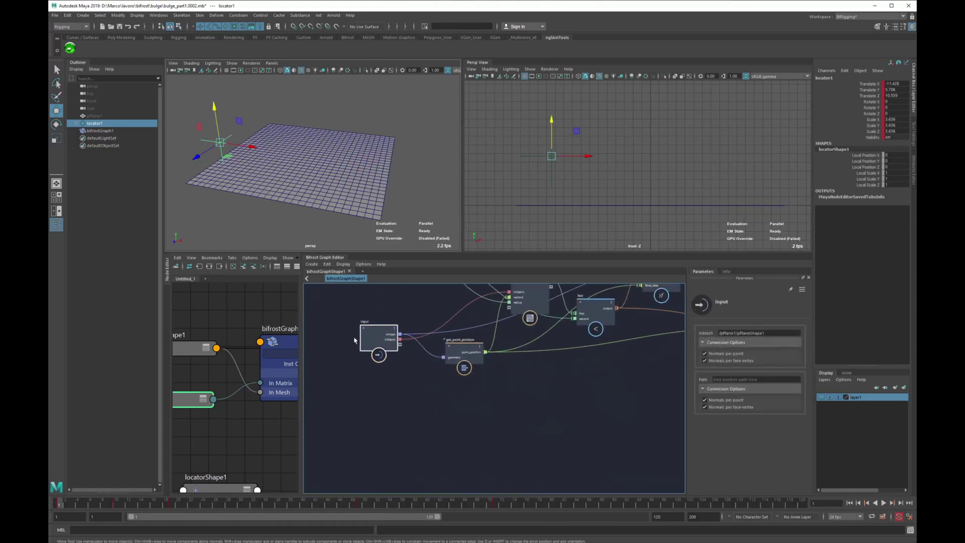
pyautogui.moveTo(398, 294); pyautogui.dragTo(384, 350, button='middle')
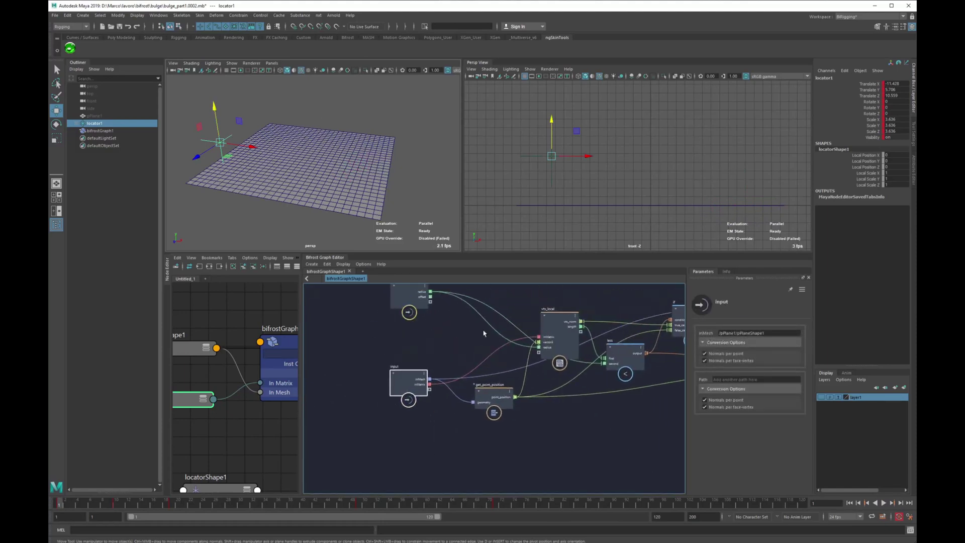
pyautogui.moveTo(494, 412); pyautogui.dragTo(493, 432)
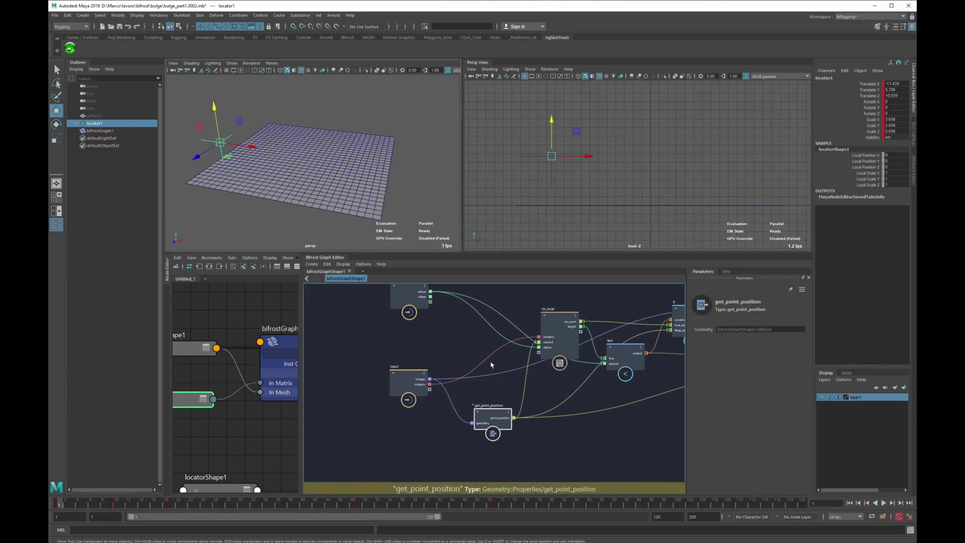
pyautogui.keyDown('alt'); pyautogui.moveTo(492, 365); pyautogui.dragTo(470, 319, button='middle'); pyautogui.keyUp('alt')
pyautogui.moveTo(468, 371); pyautogui.dragTo(465, 395)
# Wrap the get_point_position node in a compound and rename it target_pp.
pyautogui.keyDown('alt'); pyautogui.moveTo(455, 375); pyautogui.dragTo(445, 333, button='middle'); pyautogui.keyUp('alt')
pyautogui.keyDown('alt'); pyautogui.moveTo(445, 333); pyautogui.dragTo(549, 390, button='right'); pyautogui.keyUp('alt')
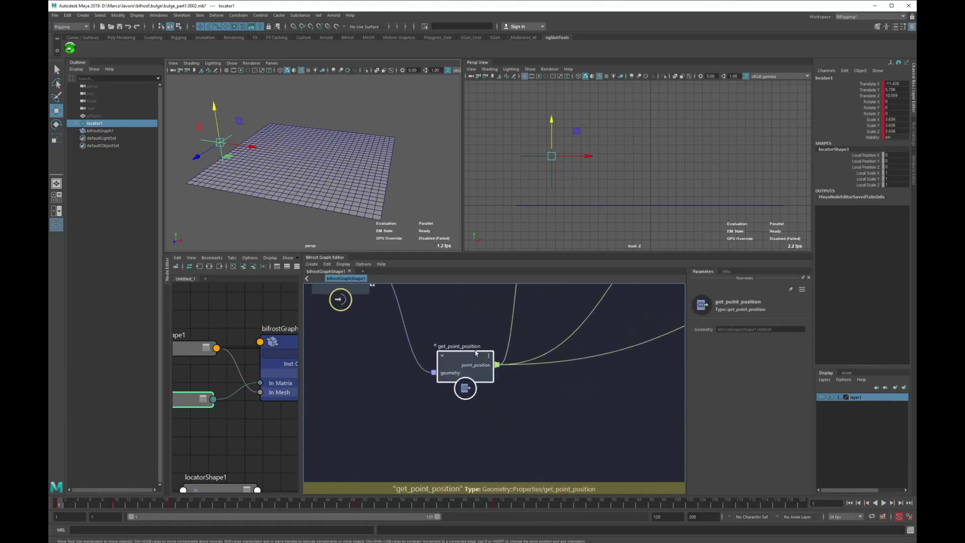
pyautogui.hotkey('ctrl', 'g')
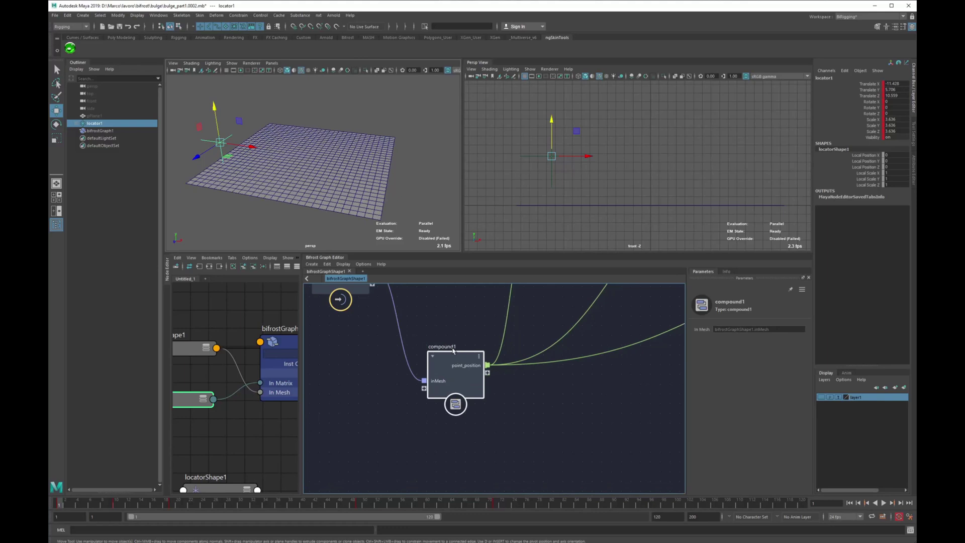
pyautogui.doubleClick(453, 348)
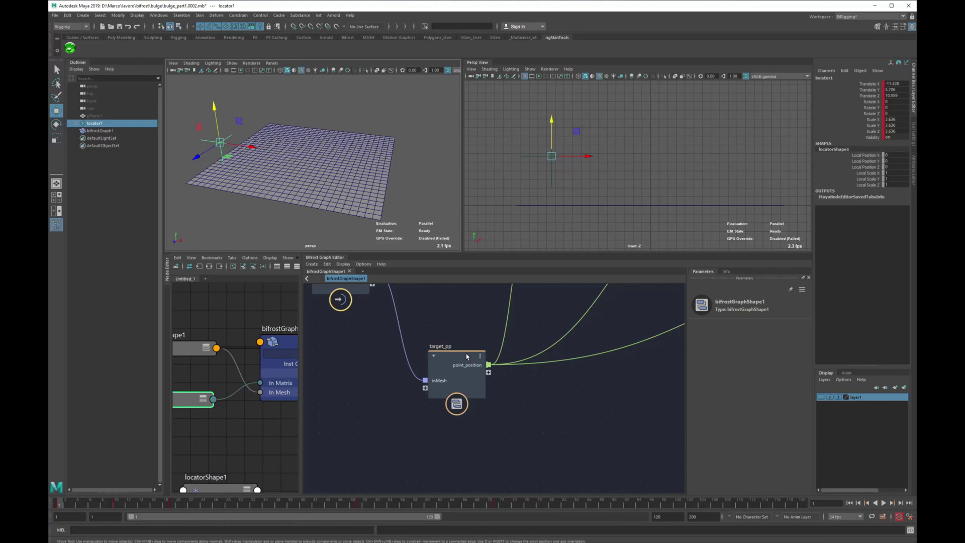
# Add a second mesh port to the graph's input node from target_pp's inMesh, and reconnect the original inMesh to target_pp.
pyautogui.keyDown('alt'); pyautogui.moveTo(449, 334); pyautogui.dragTo(438, 366, button='middle'); pyautogui.keyUp('alt')
pyautogui.scroll(-1, 437, 366)
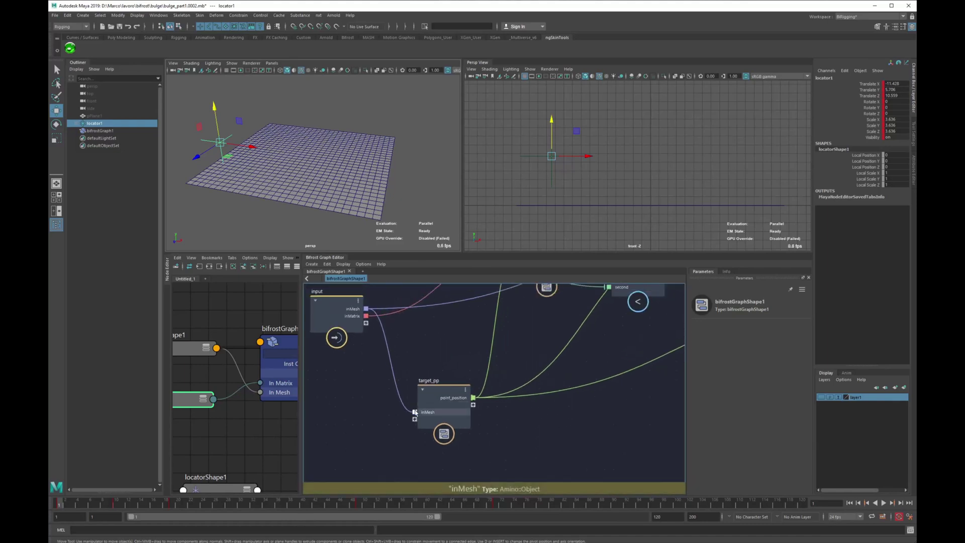
pyautogui.moveTo(368, 336); pyautogui.dragTo(366, 323)
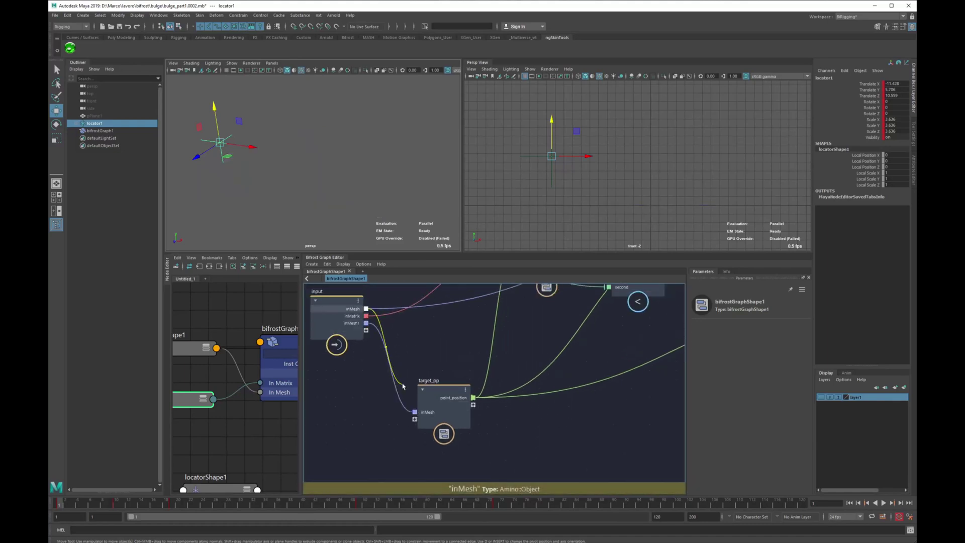
# Rename the input node's inMesh1 port to prev_inMesh.
pyautogui.scroll(2, 359, 364)
pyautogui.rightClick(360, 316)
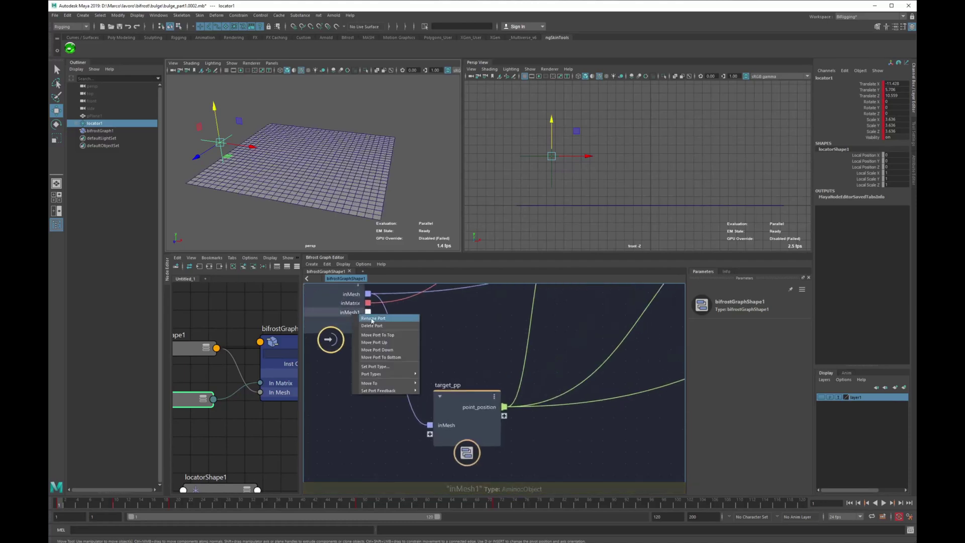
pyautogui.click(372, 319)
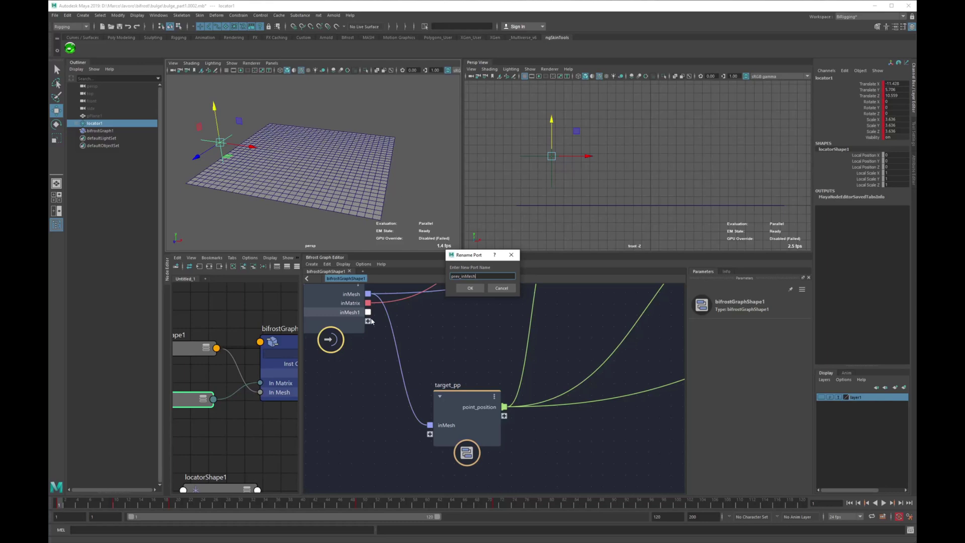
pyautogui.write('prev_inMesh')
pyautogui.press('Return')
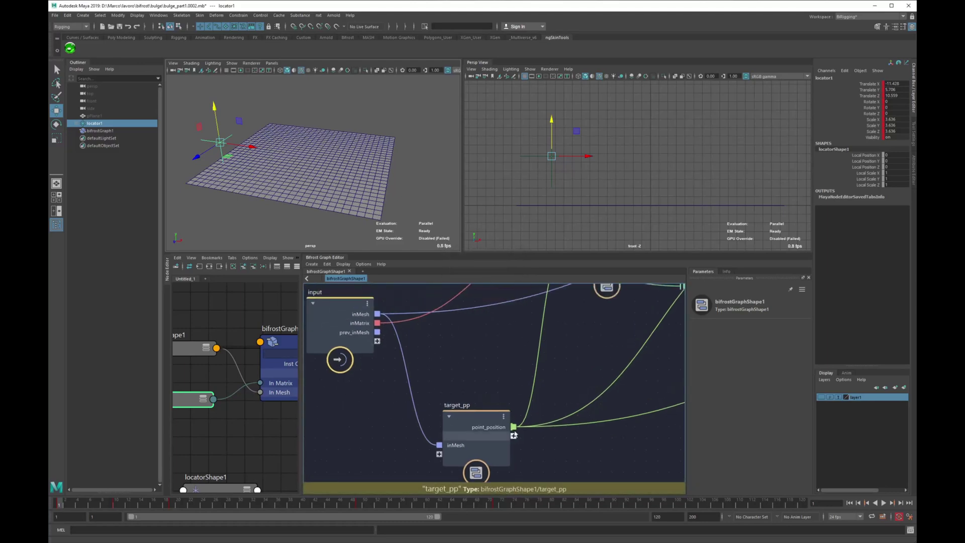
# Set the port feedback of the input node's prev_inMesh port to outMesh.
pyautogui.moveTo(467, 427); pyautogui.dragTo(497, 395)
pyautogui.keyDown('alt'); pyautogui.moveTo(426, 375); pyautogui.dragTo(449, 398, button='middle'); pyautogui.keyUp('alt')
pyautogui.rightClick(380, 356)
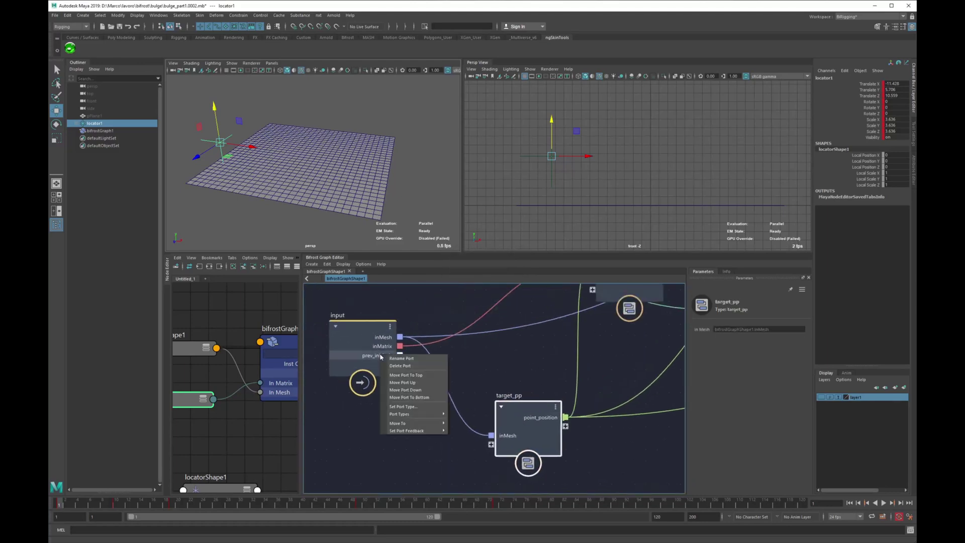
pyautogui.moveTo(412, 431)
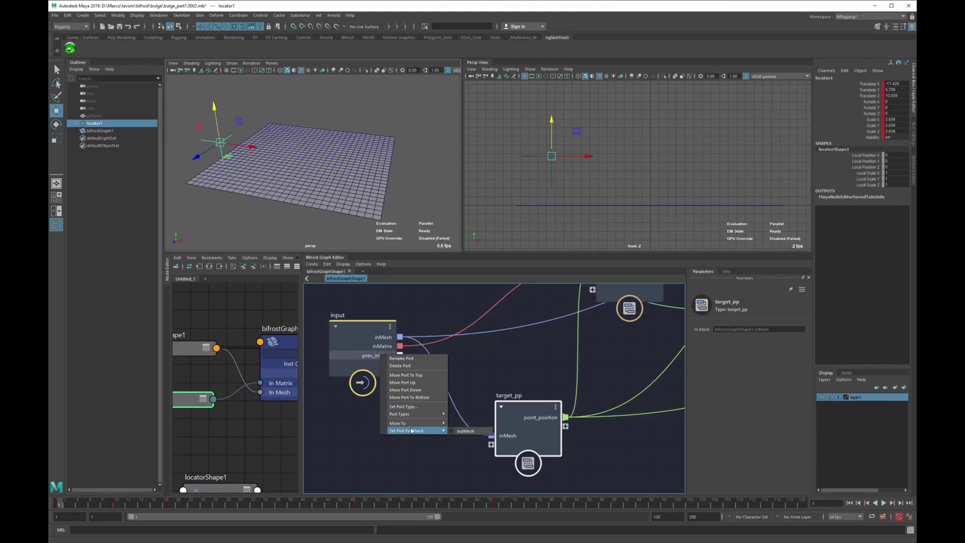
pyautogui.click(465, 431)
# Examine the feedback markers on the input node's prev_inMesh port and the output node's outMesh port.
pyautogui.scroll(3, 486, 402)
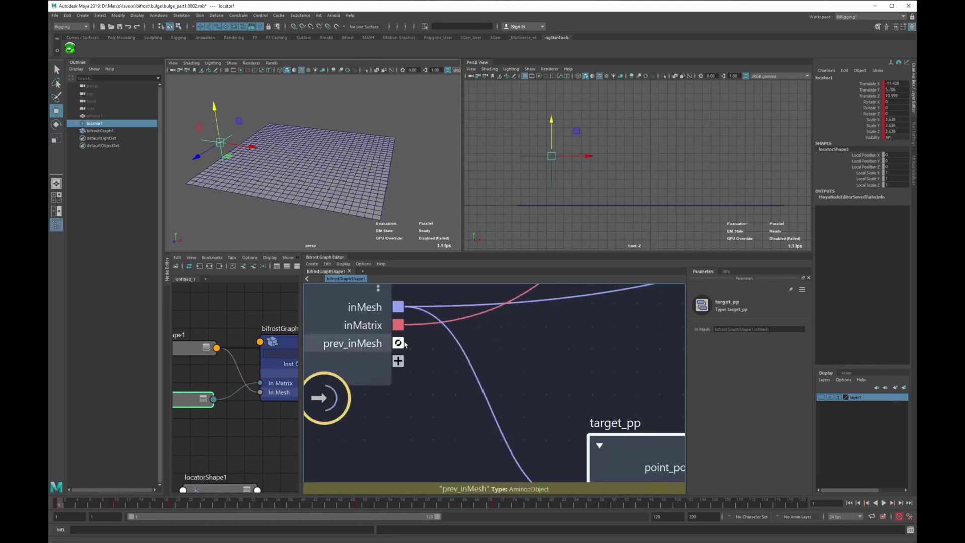
pyautogui.scroll(-5, 485, 402)
pyautogui.keyDown('alt'); pyautogui.moveTo(647, 373); pyautogui.dragTo(537, 453, button='middle'); pyautogui.keyUp('alt')
pyautogui.scroll(3, 455, 413)
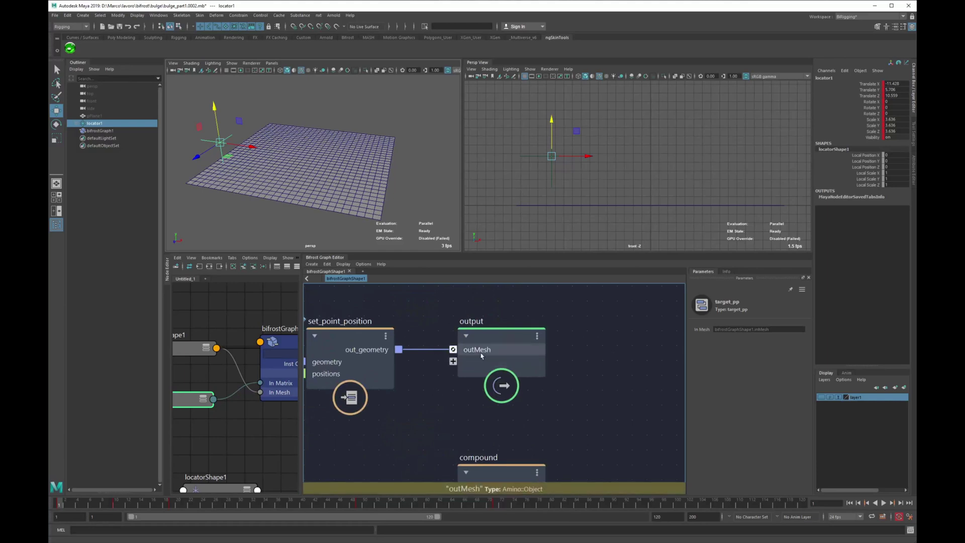
pyautogui.keyDown('alt'); pyautogui.moveTo(473, 381); pyautogui.dragTo(699, 383, button='middle'); pyautogui.keyUp('alt')
pyautogui.keyDown('alt'); pyautogui.moveTo(395, 388); pyautogui.dragTo(545, 365, button='middle'); pyautogui.keyUp('alt')
pyautogui.scroll(-5, 427, 386)
pyautogui.scroll(5, 508, 402)
pyautogui.keyDown('alt'); pyautogui.moveTo(523, 415); pyautogui.dragTo(431, 391, button='middle'); pyautogui.keyUp('alt')
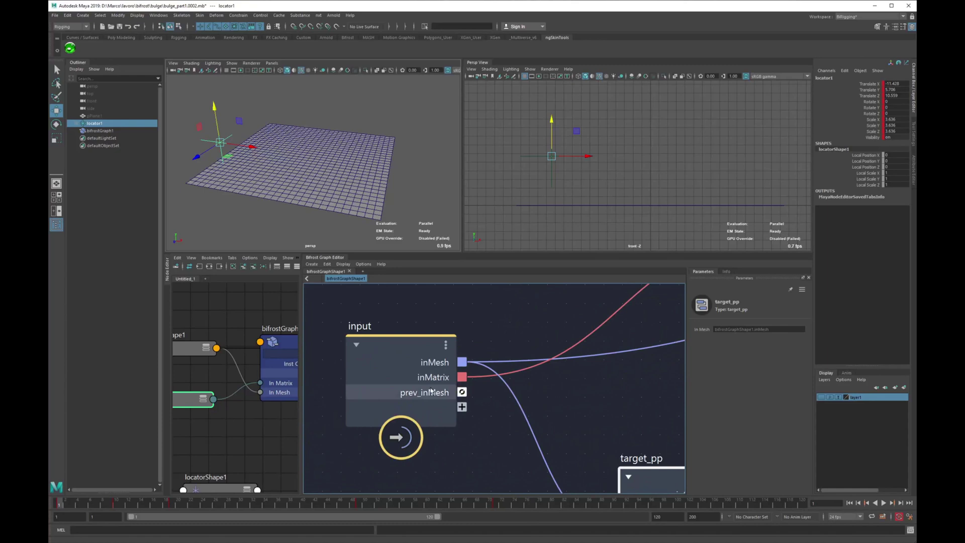
# Connect the input node's prev_inMesh port to target_pp as a second mesh input.
pyautogui.scroll(-3, 428, 386)
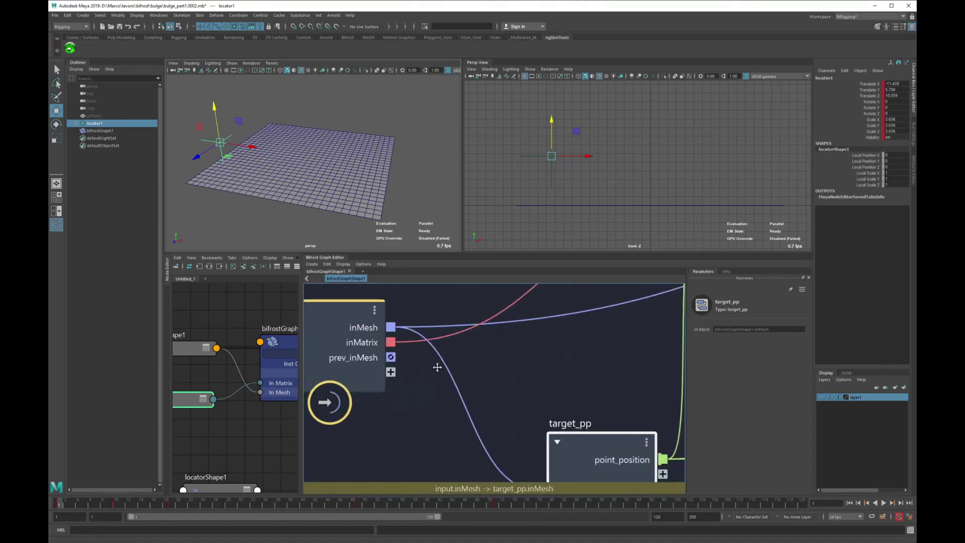
pyautogui.moveTo(403, 357); pyautogui.dragTo(524, 427)
pyautogui.scroll(-2, 394, 392)
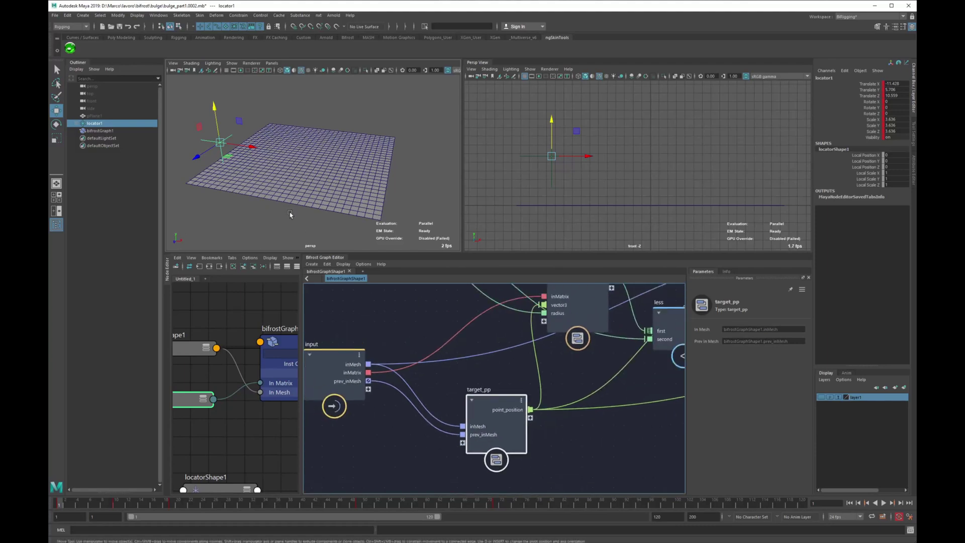
# Open the target_pp compound and spread out its input, get_point_position and output nodes to make room.
pyautogui.doubleClick(505, 411)
pyautogui.scroll(-3, 504, 412)
pyautogui.keyDown('alt'); pyautogui.moveTo(443, 370); pyautogui.dragTo(362, 308, button='middle'); pyautogui.keyUp('alt')
pyautogui.press('l')
pyautogui.moveTo(617, 445); pyautogui.dragTo(618, 447)
pyautogui.moveTo(610, 378); pyautogui.dragTo(672, 328)
pyautogui.scroll(-3, 564, 425)
pyautogui.click(574, 417)
pyautogui.moveTo(632, 357); pyautogui.dragTo(682, 407)
pyautogui.click(542, 358)
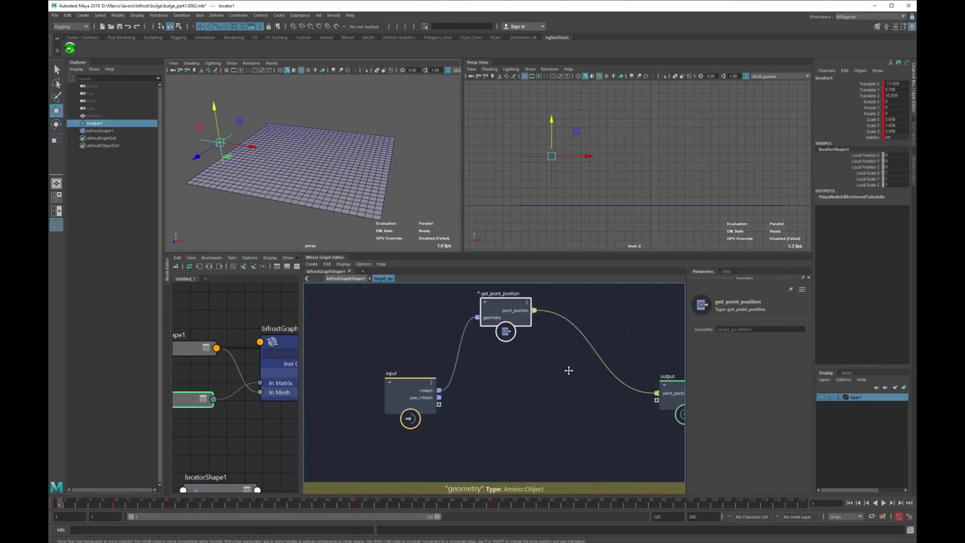
# Add a get_point_count node inside target_pp and connect inMesh to its geometry port.
pyautogui.click(454, 414)
pyautogui.press('Tab')
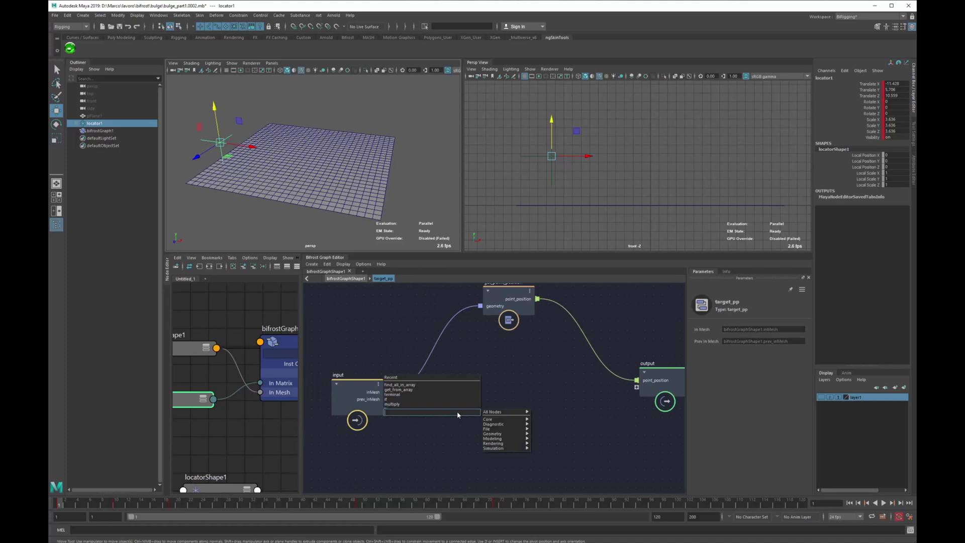
pyautogui.write('get_plo')
pyautogui.press('BackSpace')
pyautogui.press('BackSpace')
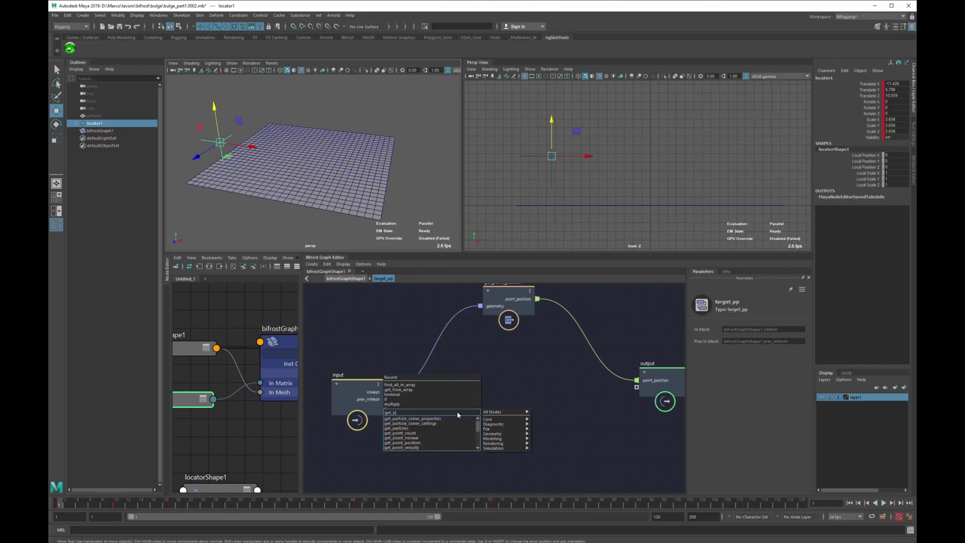
pyautogui.write('oint_count')
pyautogui.press('Return')
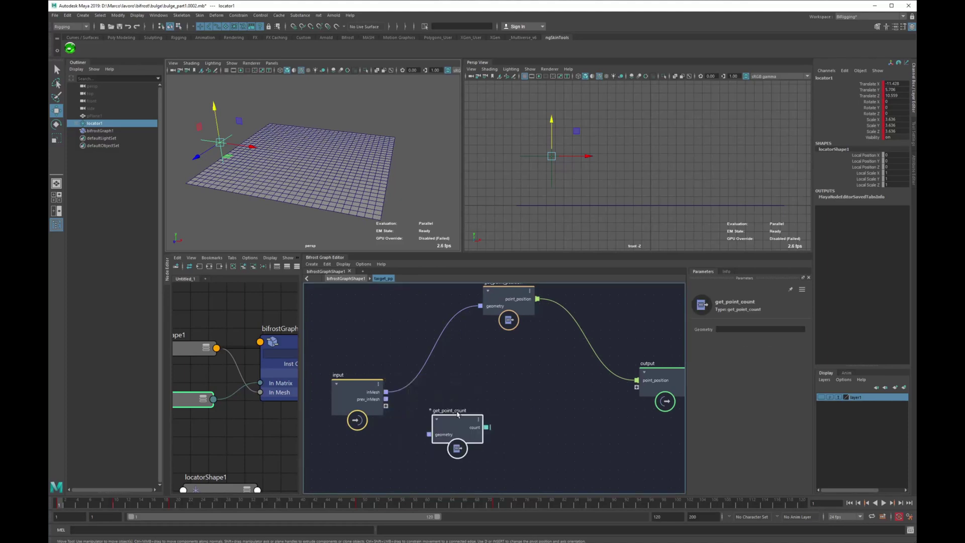
pyautogui.scroll(2, 460, 417)
pyautogui.moveTo(460, 419); pyautogui.dragTo(458, 378)
pyautogui.moveTo(360, 383); pyautogui.dragTo(430, 403)
# Duplicate the get_point_count node, place the copy below the original, and feed its geometry port from prev_inMesh.
pyautogui.moveTo(472, 392); pyautogui.dragTo(476, 368)
pyautogui.hotkey('ctrl', 'd')
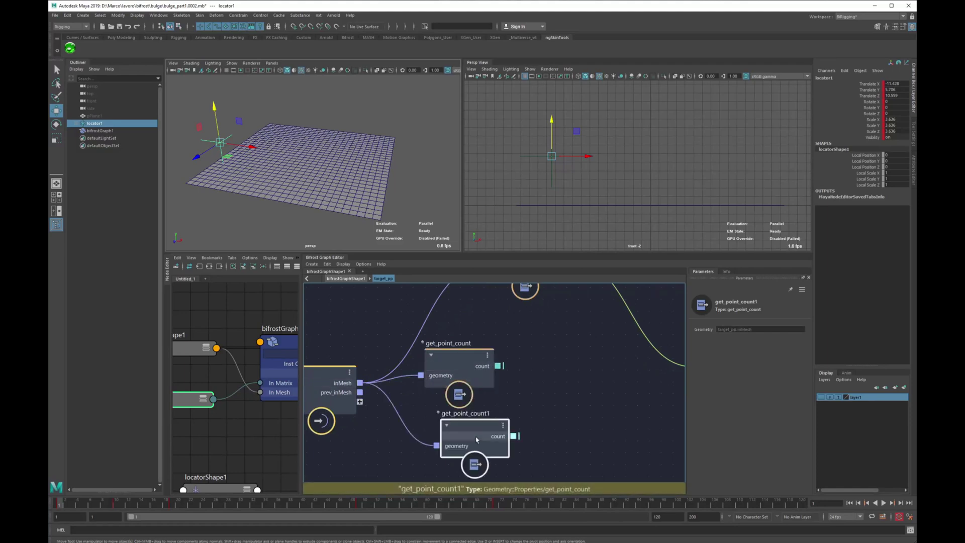
pyautogui.click(363, 395)
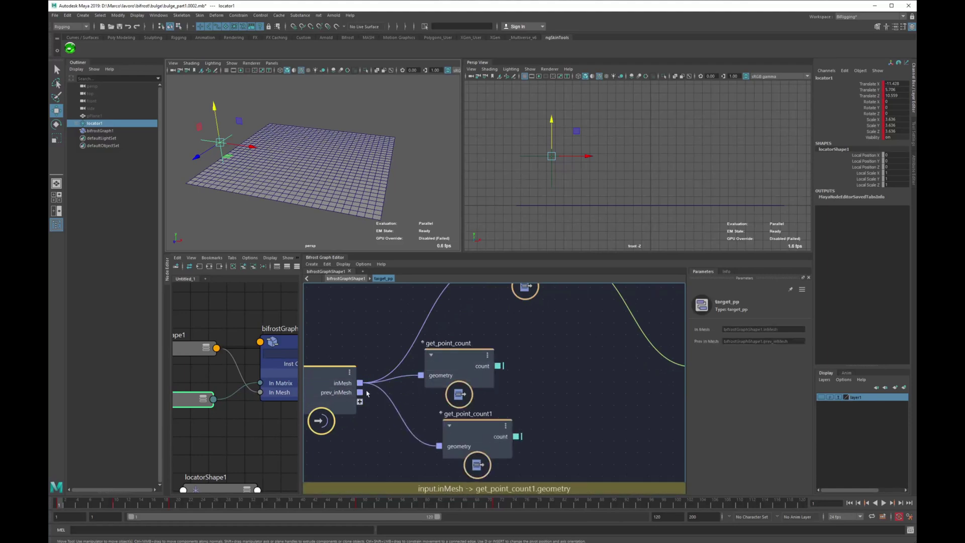
pyautogui.moveTo(360, 392); pyautogui.dragTo(431, 446)
pyautogui.keyDown('alt'); pyautogui.moveTo(455, 413); pyautogui.dragTo(406, 416, button='middle'); pyautogui.keyUp('alt')
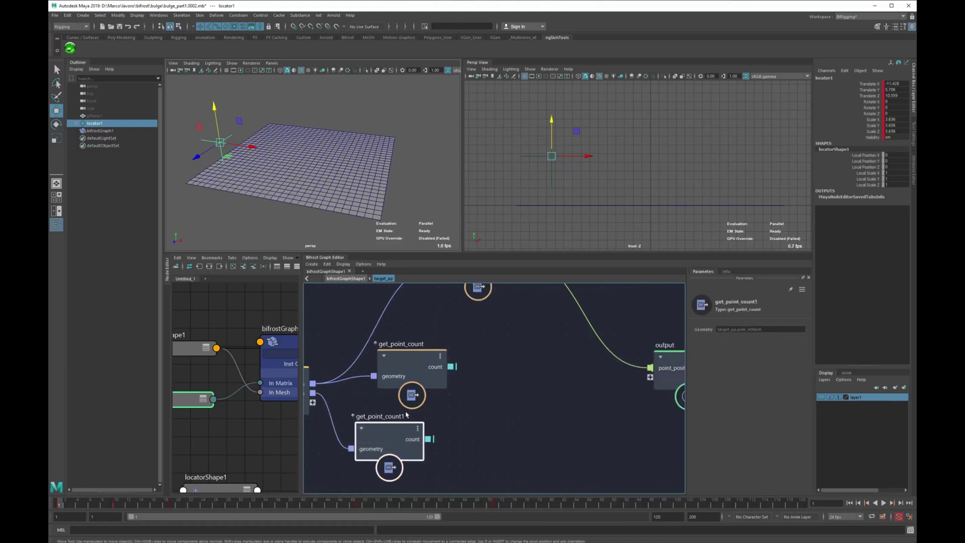
# Add an equal node between the two point count nodes and the output node.
pyautogui.scroll(-3, 410, 410)
pyautogui.click(487, 415)
pyautogui.moveTo(598, 378); pyautogui.dragTo(656, 345)
pyautogui.click(594, 388)
pyautogui.press('Tab')
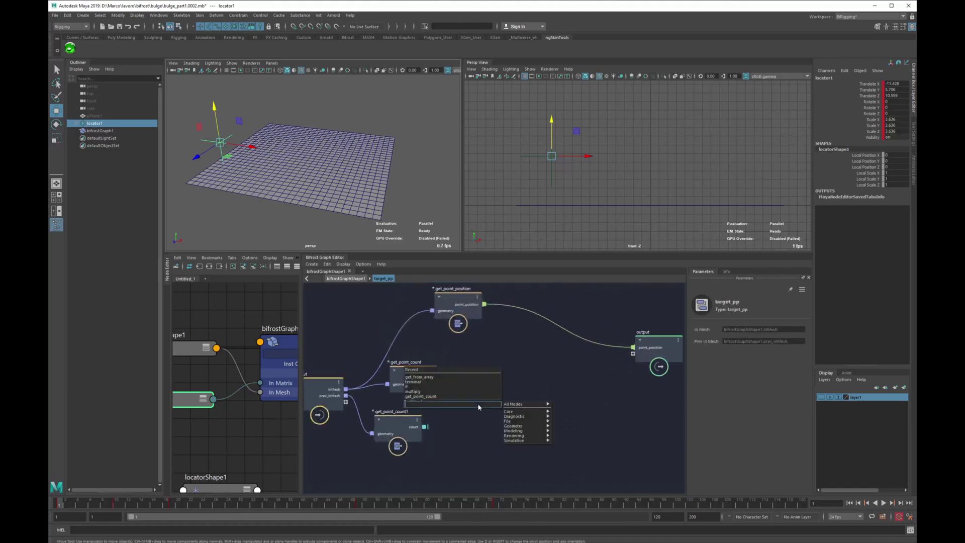
pyautogui.write('equal')
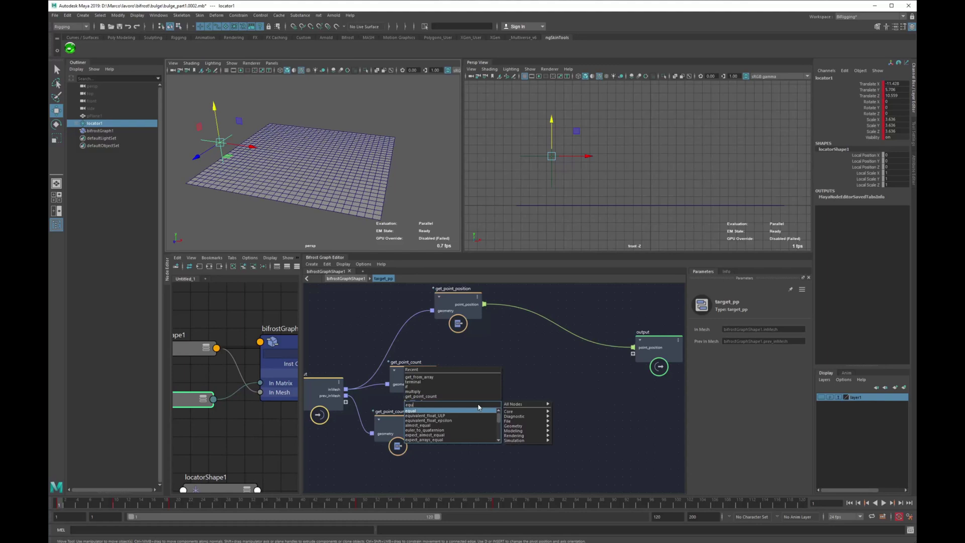
pyautogui.press('Return')
pyautogui.scroll(2, 478, 406)
pyautogui.moveTo(479, 408); pyautogui.dragTo(523, 383)
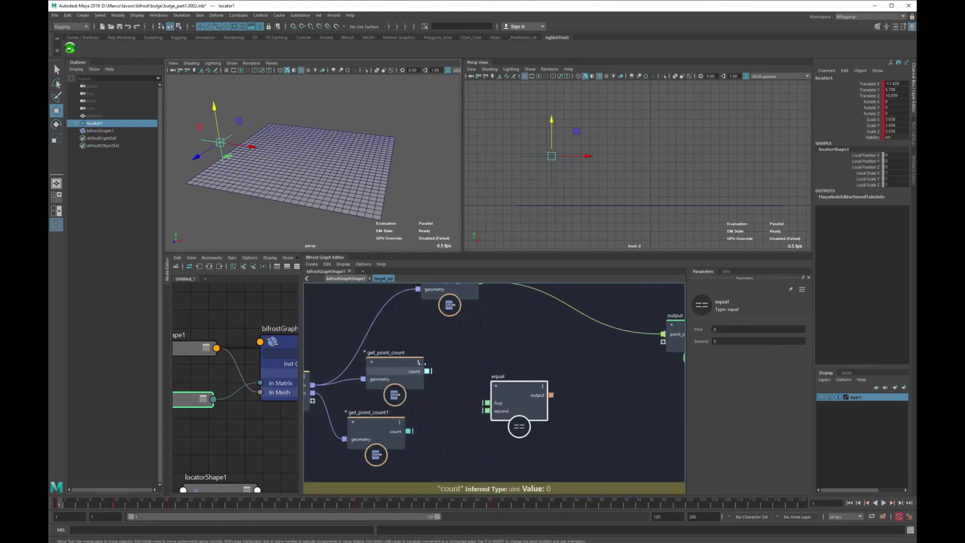
# Connect the inMesh point count to the equal node's first port and the prev_inMesh point count to second.
pyautogui.moveTo(429, 371); pyautogui.dragTo(487, 403)
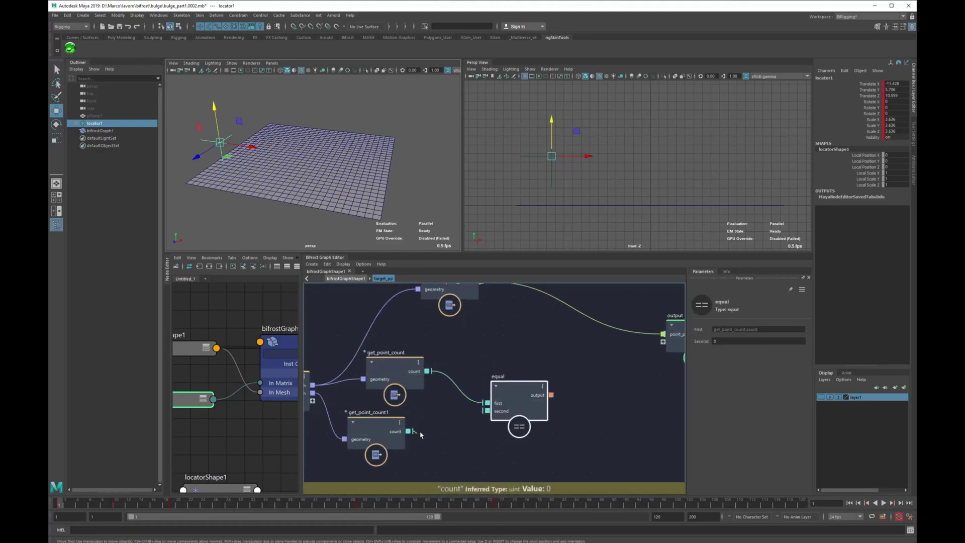
pyautogui.moveTo(409, 431); pyautogui.dragTo(489, 411)
pyautogui.moveTo(377, 436); pyautogui.dragTo(394, 440)
pyautogui.scroll(-1, 519, 425)
# Move the output and get_point_position nodes up and away from the equal node to clear space.
pyautogui.keyDown('alt'); pyautogui.moveTo(520, 425); pyautogui.dragTo(458, 448, button='middle'); pyautogui.keyUp('alt')
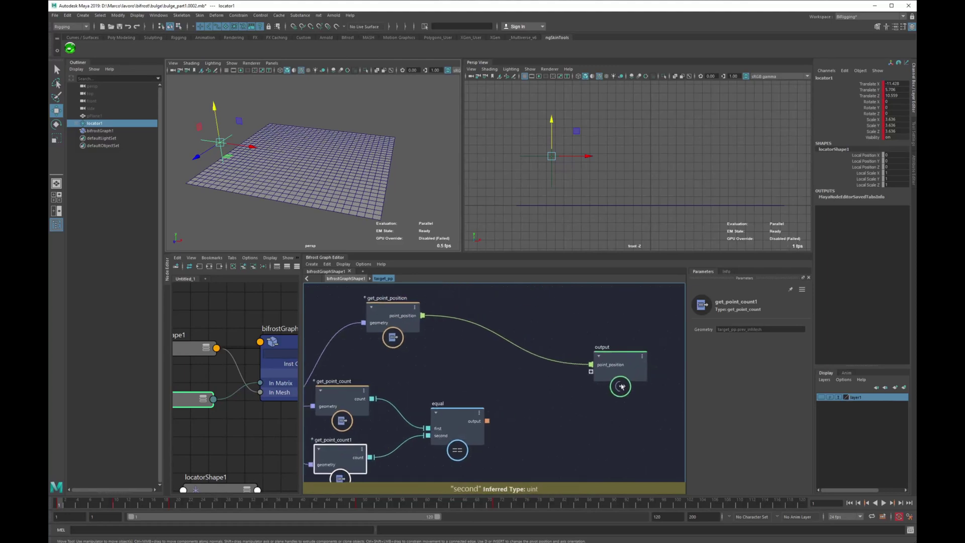
pyautogui.moveTo(615, 360); pyautogui.dragTo(664, 331)
pyautogui.moveTo(397, 309); pyautogui.dragTo(436, 292)
pyautogui.moveTo(512, 387); pyautogui.dragTo(518, 394, button='middle')
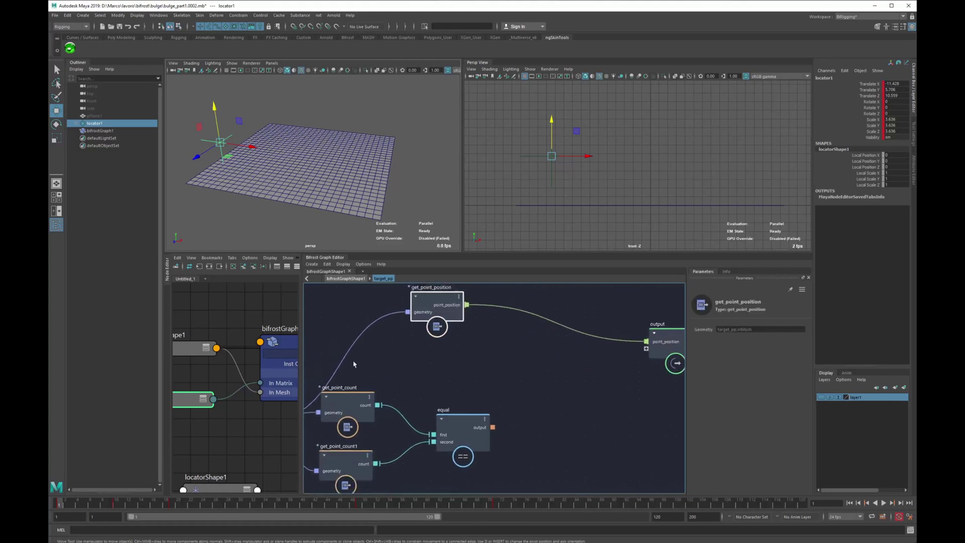
pyautogui.moveTo(353, 364); pyautogui.dragTo(405, 367, button='middle')
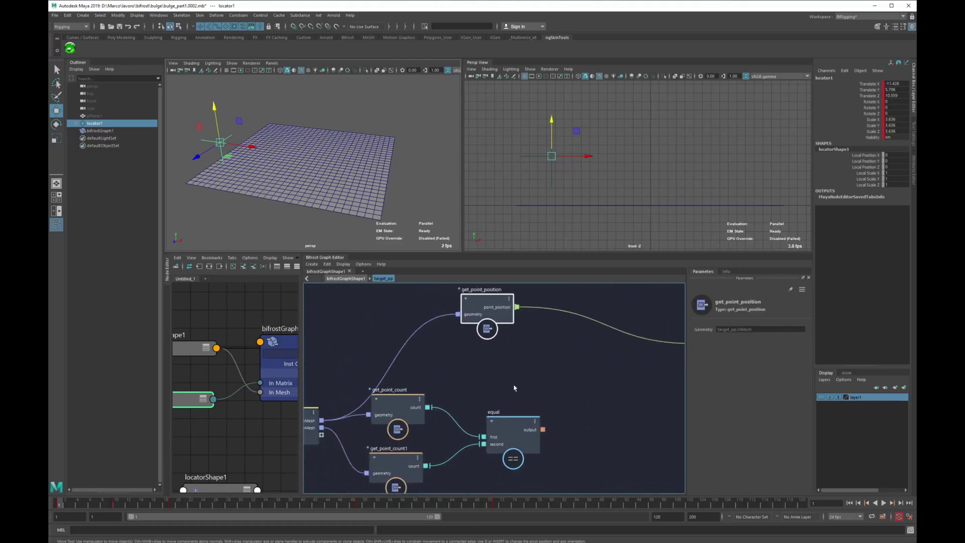
pyautogui.moveTo(577, 383); pyautogui.dragTo(518, 388, button='middle')
# Add an if node and connect the equal node's output to its condition port.
pyautogui.click(517, 388)
pyautogui.press('Tab')
pyautogui.write('if')
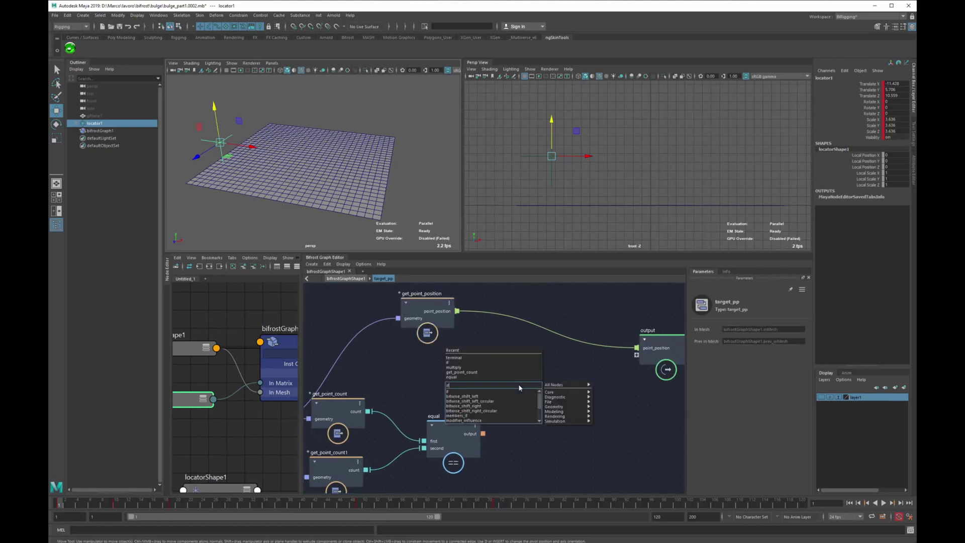
pyautogui.press('Return')
pyautogui.moveTo(525, 396); pyautogui.dragTo(583, 379)
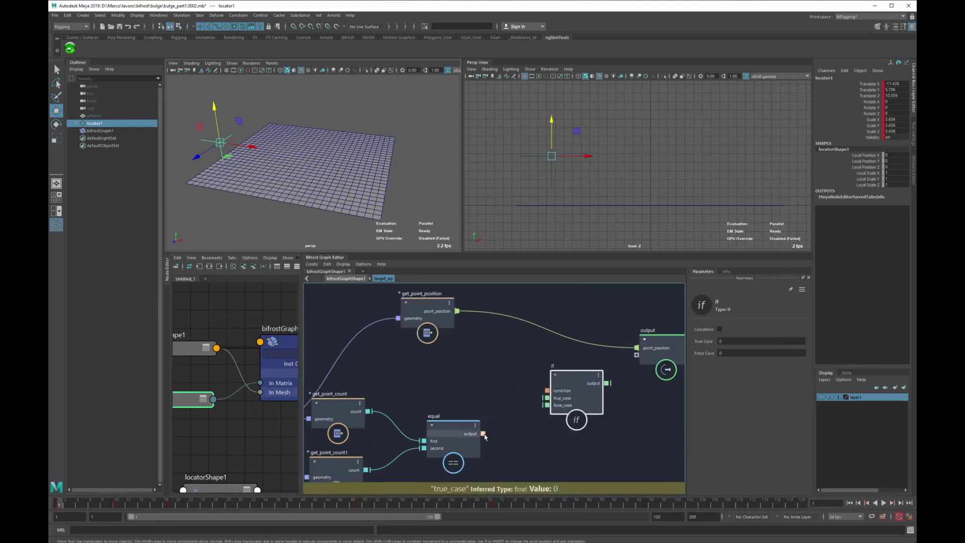
pyautogui.moveTo(483, 434); pyautogui.dragTo(532, 415)
pyautogui.moveTo(483, 433); pyautogui.dragTo(547, 390)
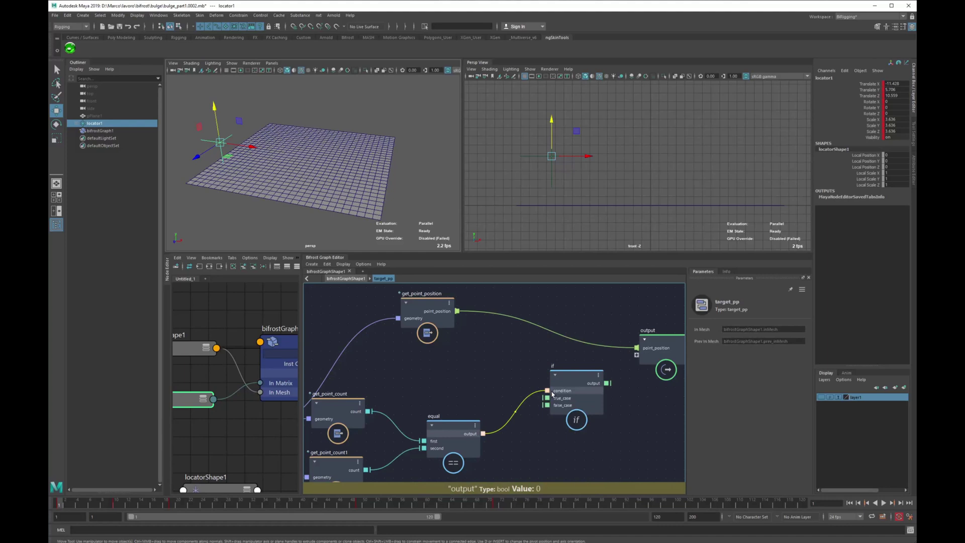
# Move the get_point_position and output nodes downstream of the if node.
pyautogui.moveTo(484, 391); pyautogui.dragTo(530, 376, button='middle')
pyautogui.press('a')
pyautogui.moveTo(577, 343); pyautogui.dragTo(486, 368, button='middle')
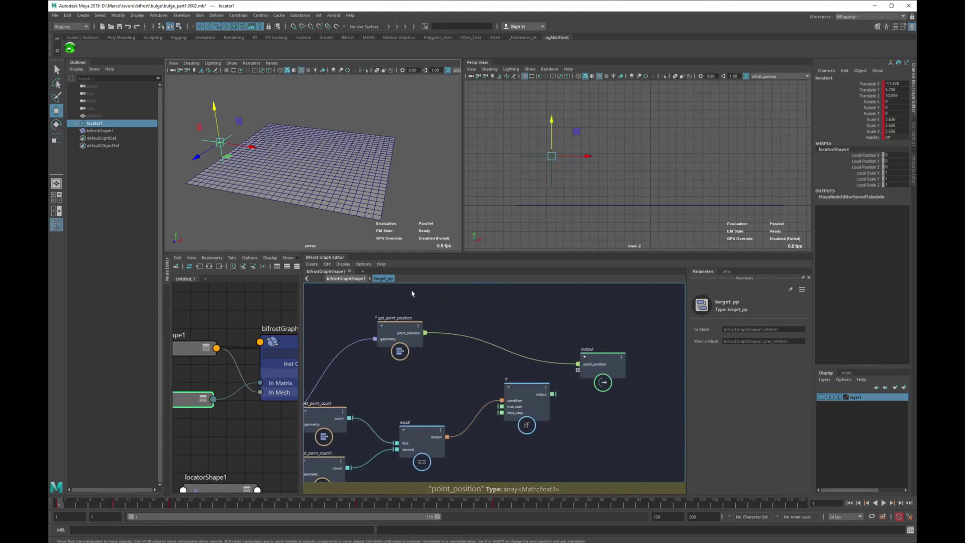
pyautogui.moveTo(412, 293); pyautogui.dragTo(596, 371)
pyautogui.moveTo(397, 332); pyautogui.dragTo(654, 339)
pyautogui.click(596, 430)
pyautogui.moveTo(309, 432); pyautogui.dragTo(431, 414, button='middle')
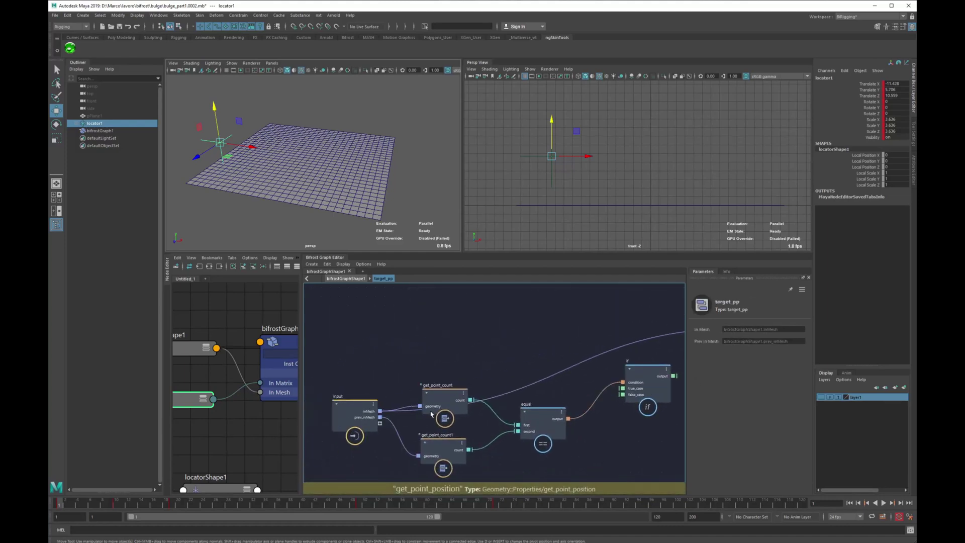
# Connect inMesh to the if node's false_case and prev_inMesh to its true_case.
pyautogui.scroll(2, 437, 416)
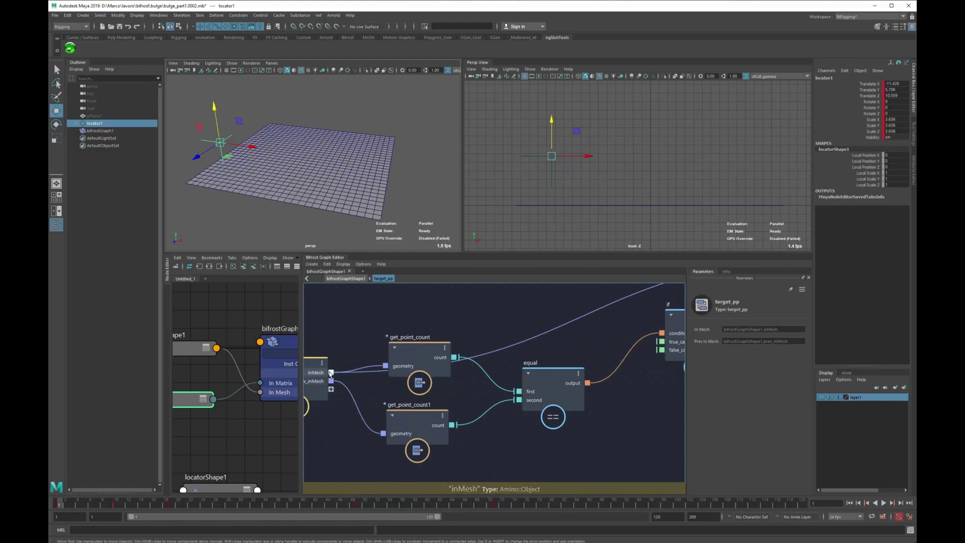
pyautogui.moveTo(332, 372); pyautogui.dragTo(662, 350)
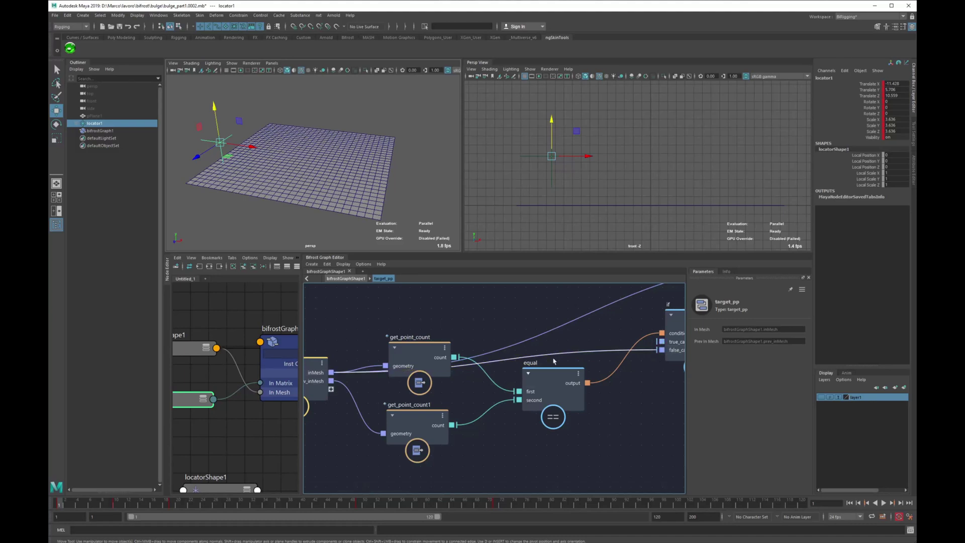
pyautogui.keyDown('alt'); pyautogui.moveTo(383, 407); pyautogui.dragTo(363, 403, button='middle'); pyautogui.keyUp('alt')
pyautogui.scroll(-1, 374, 401)
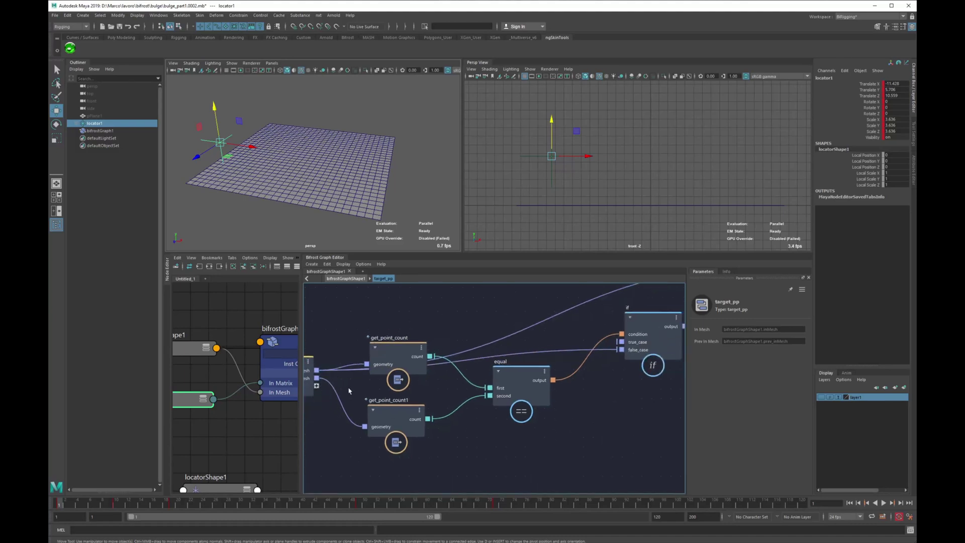
pyautogui.moveTo(316, 377); pyautogui.dragTo(622, 342)
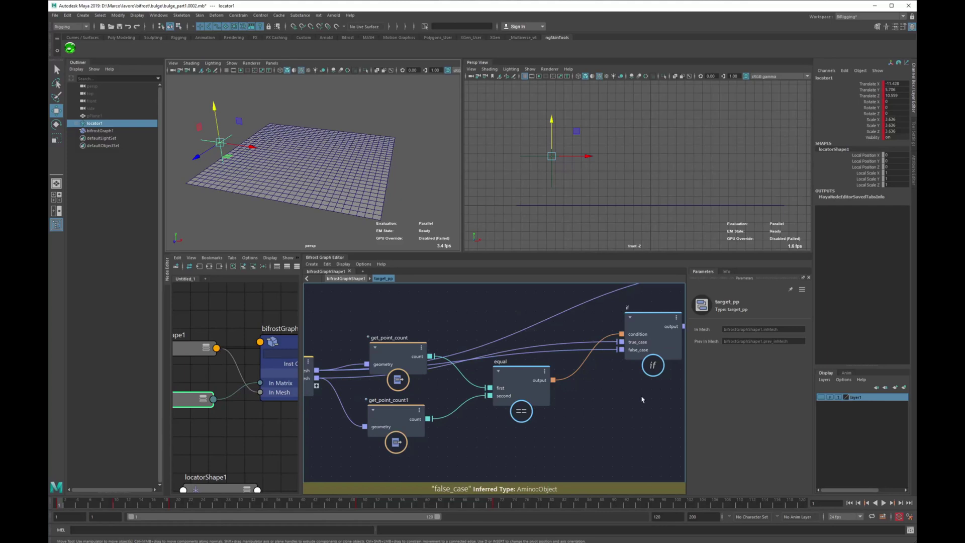
# Connect the if node's output to get_point_position's geometry port and tidy the node layout.
pyautogui.keyDown('alt'); pyautogui.moveTo(641, 398); pyautogui.dragTo(384, 440, button='middle'); pyautogui.keyUp('alt')
pyautogui.keyDown('alt'); pyautogui.moveTo(551, 395); pyautogui.dragTo(530, 440, button='middle'); pyautogui.keyUp('alt')
pyautogui.moveTo(408, 415); pyautogui.dragTo(518, 357)
pyautogui.scroll(-2, 555, 335)
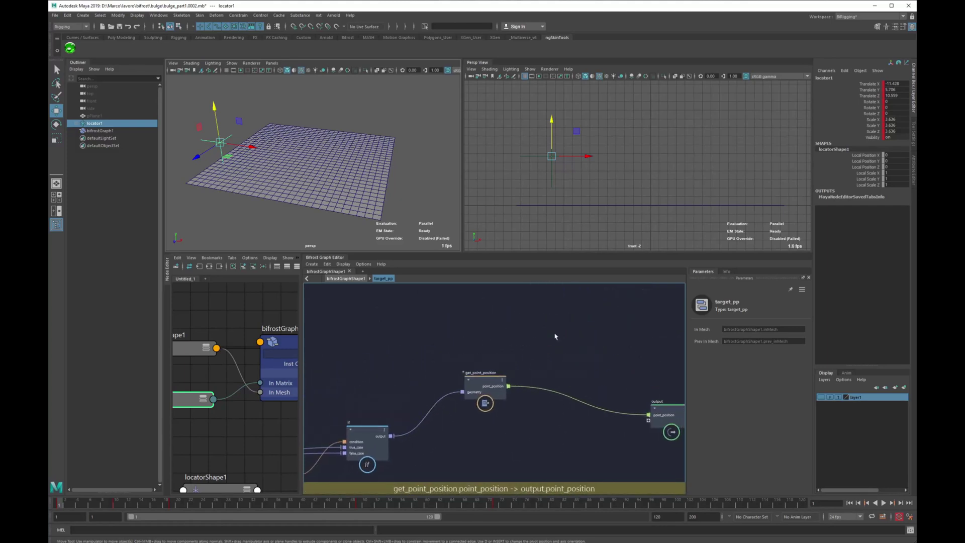
pyautogui.press('l')
pyautogui.keyDown('alt'); pyautogui.moveTo(526, 383); pyautogui.dragTo(548, 282, button='middle'); pyautogui.keyUp('alt')
pyautogui.scroll(2, 556, 411)
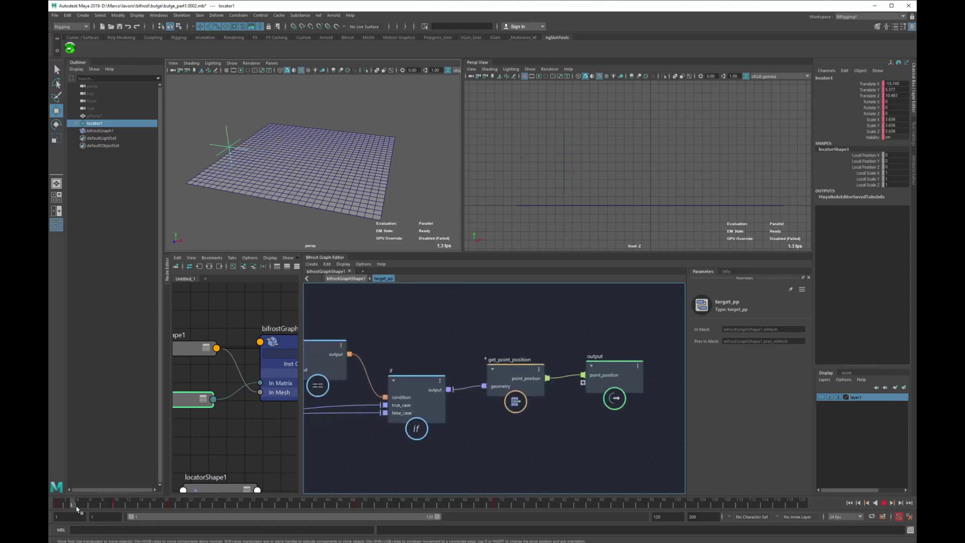
# Play and scrub the animation while inspecting the plane's deformation along the locator's path from different angles.
pyautogui.press('Escape')
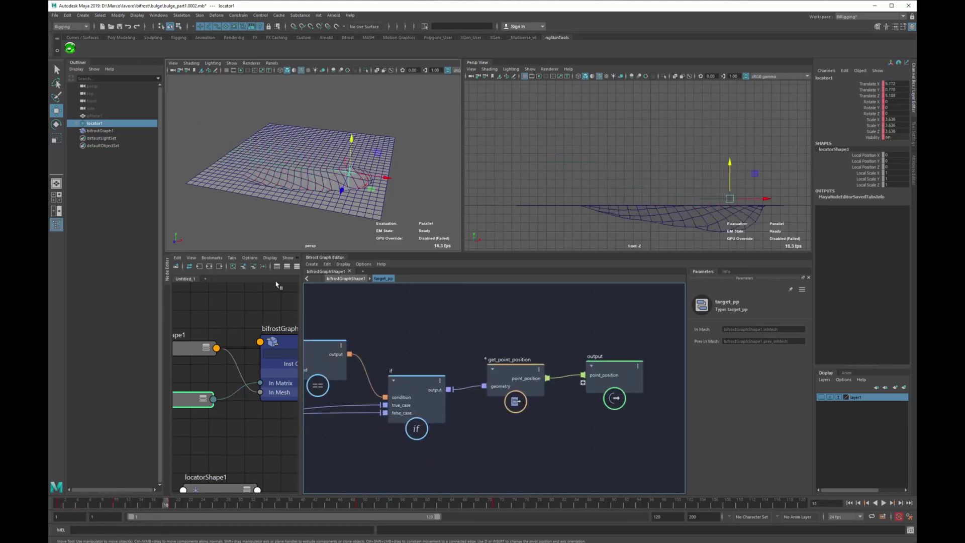
pyautogui.keyDown('alt'); pyautogui.moveTo(299, 242); pyautogui.dragTo(262, 186); pyautogui.keyUp('alt')
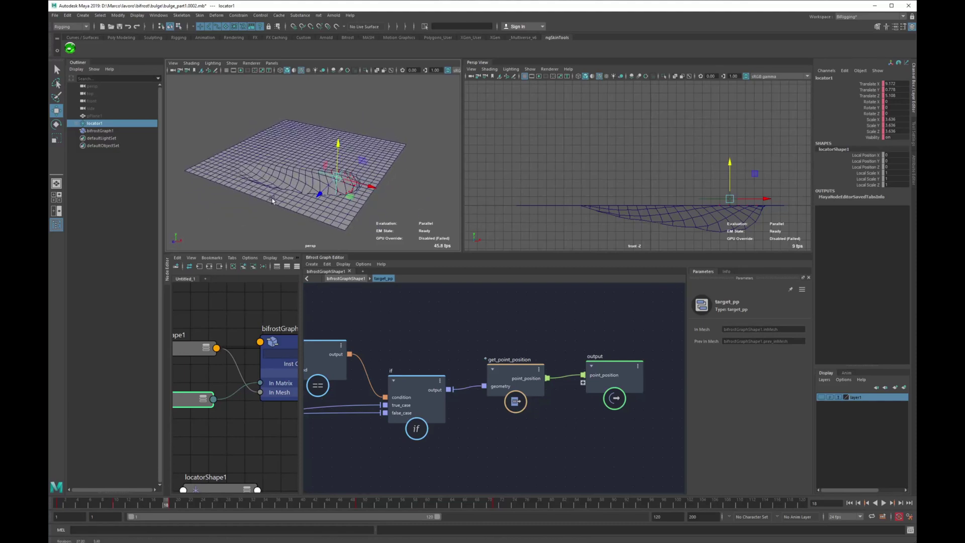
pyautogui.moveTo(163, 504); pyautogui.dragTo(359, 520)
pyautogui.keyDown('alt'); pyautogui.moveTo(446, 213); pyautogui.dragTo(312, 200); pyautogui.keyUp('alt')
pyautogui.click(382, 506)
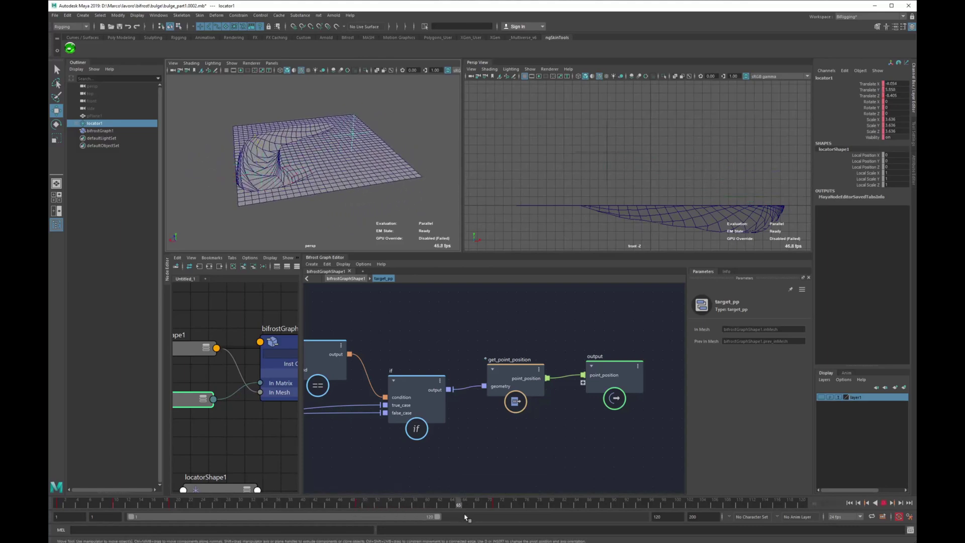
# Test the imprint by moving the locator freely across the plane, undo the move and replay the animation.
pyautogui.hotkey('alt', 'v')
pyautogui.keyDown('alt'); pyautogui.moveTo(314, 209); pyautogui.dragTo(299, 183); pyautogui.keyUp('alt')
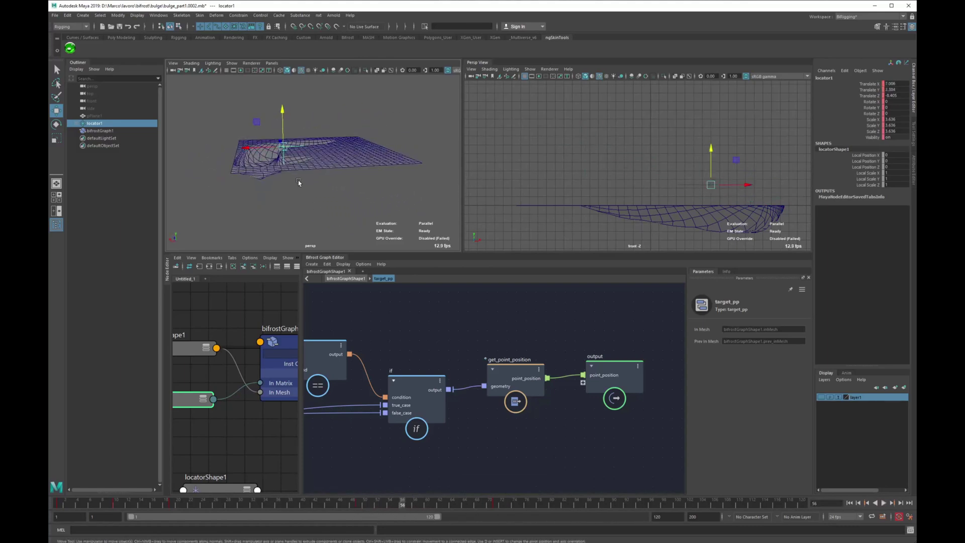
pyautogui.moveTo(257, 123); pyautogui.dragTo(315, 184)
pyautogui.hotkey('ctrl', 'z')
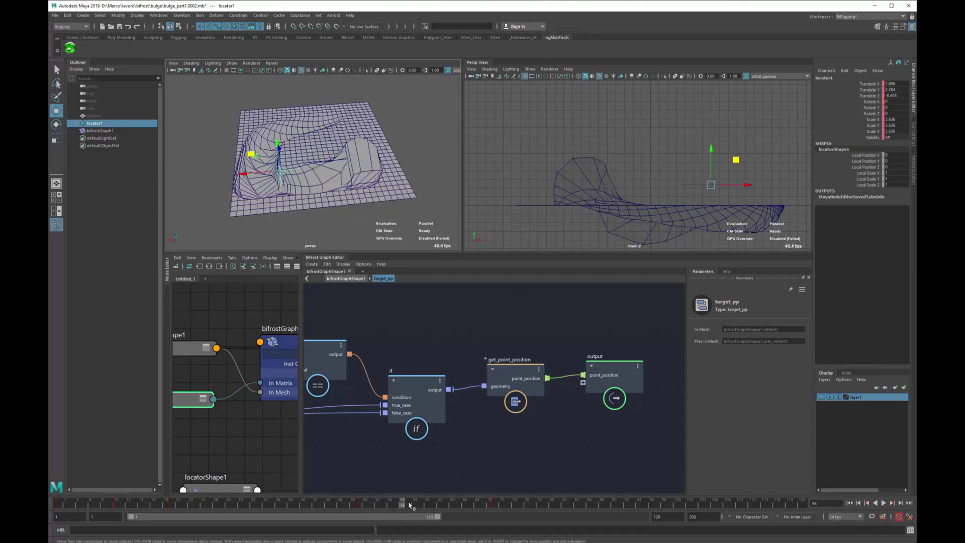
pyautogui.hotkey('alt', 'v')
pyautogui.hotkey('alt', 'v')
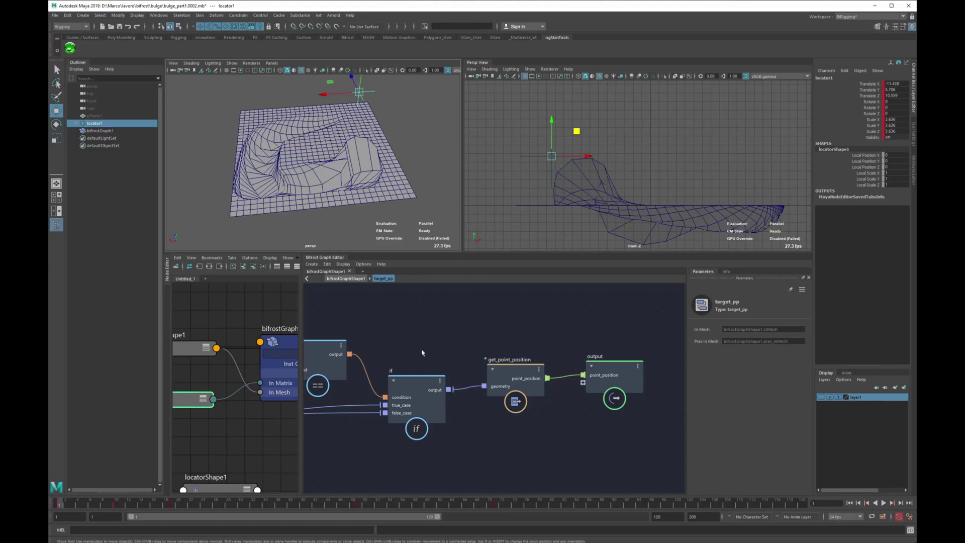
# Return to the top-level bifrostGraphShape1 graph and examine the connections feeding the target_pp compound.
pyautogui.moveTo(422, 353); pyautogui.dragTo(500, 340, button='middle')
pyautogui.click(350, 279)
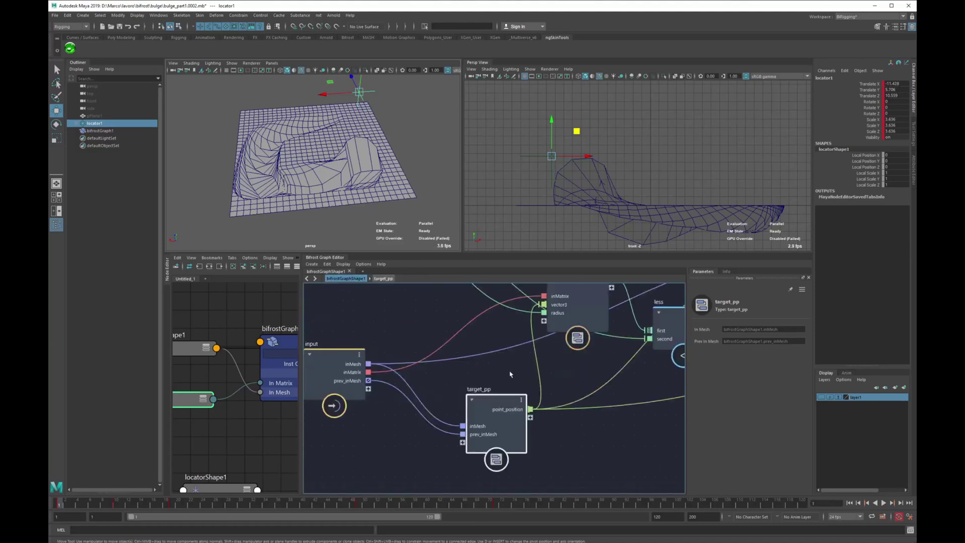
pyautogui.moveTo(537, 443); pyautogui.dragTo(523, 452)
pyautogui.keyDown('alt'); pyautogui.moveTo(523, 452); pyautogui.dragTo(483, 415, button='middle'); pyautogui.keyUp('alt')
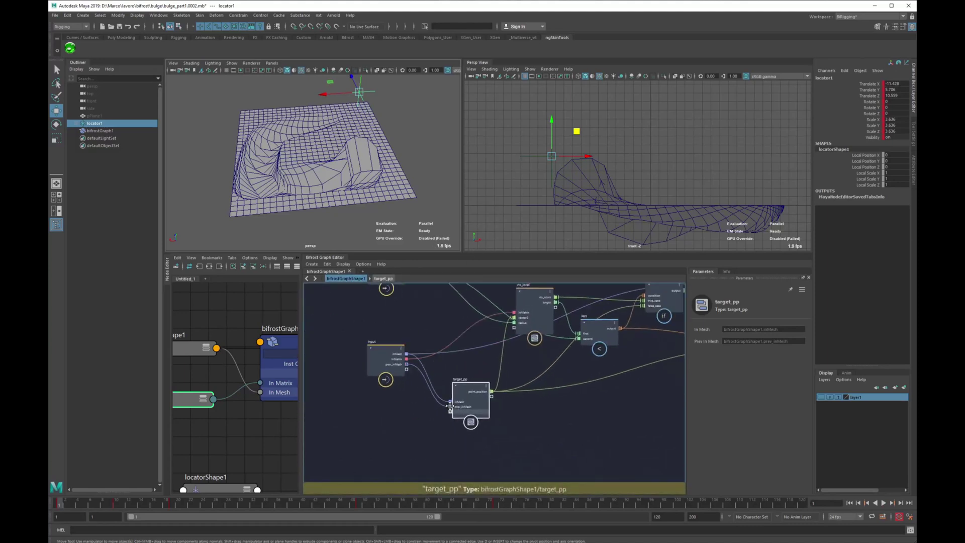
pyautogui.scroll(3, 482, 421)
pyautogui.keyDown('alt'); pyautogui.moveTo(411, 421); pyautogui.dragTo(428, 427, button='middle'); pyautogui.keyUp('alt')
pyautogui.scroll(1, 429, 428)
pyautogui.moveTo(478, 409); pyautogui.dragTo(474, 385)
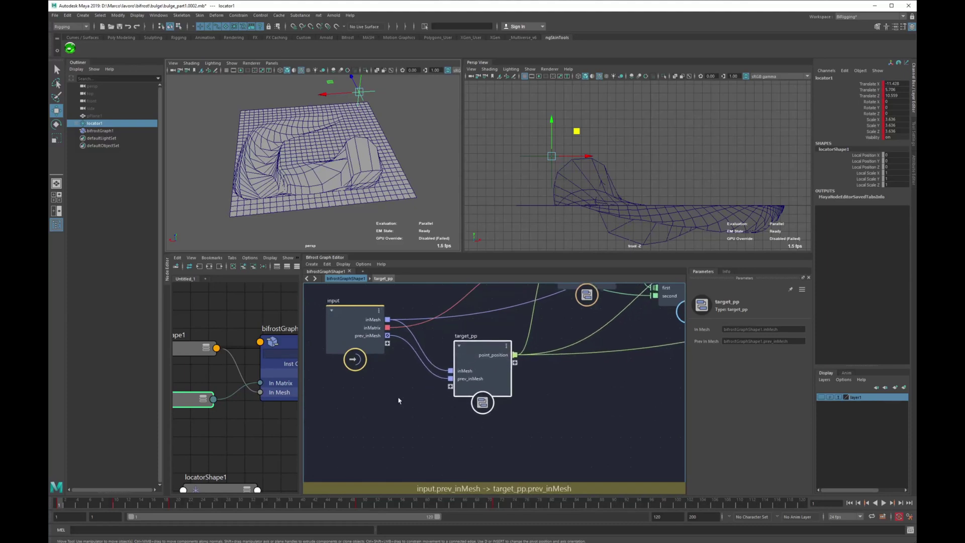
pyautogui.click(399, 401)
pyautogui.press('Tab')
pyautogui.press('Escape')
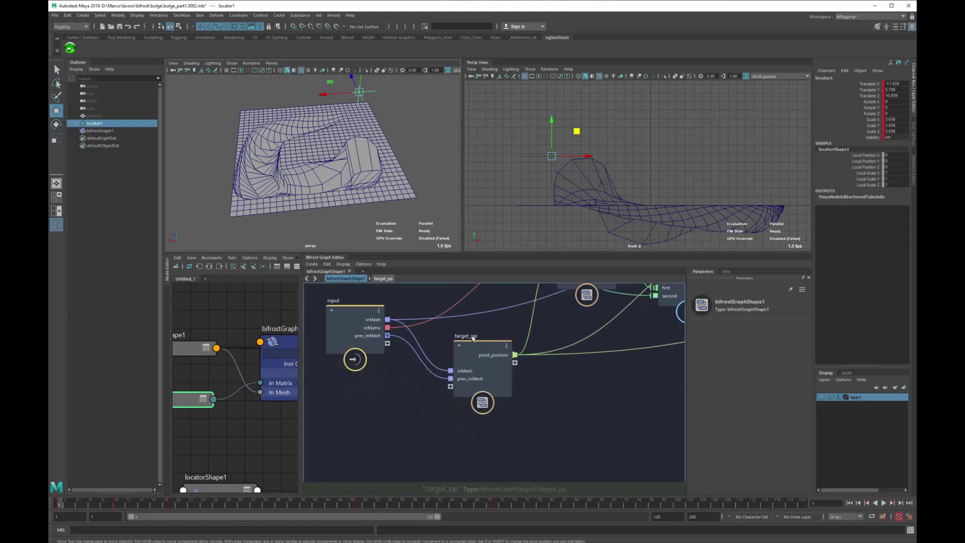
# Open the target_pp compound and add a second input node above the existing nodes.
pyautogui.doubleClick(474, 344)
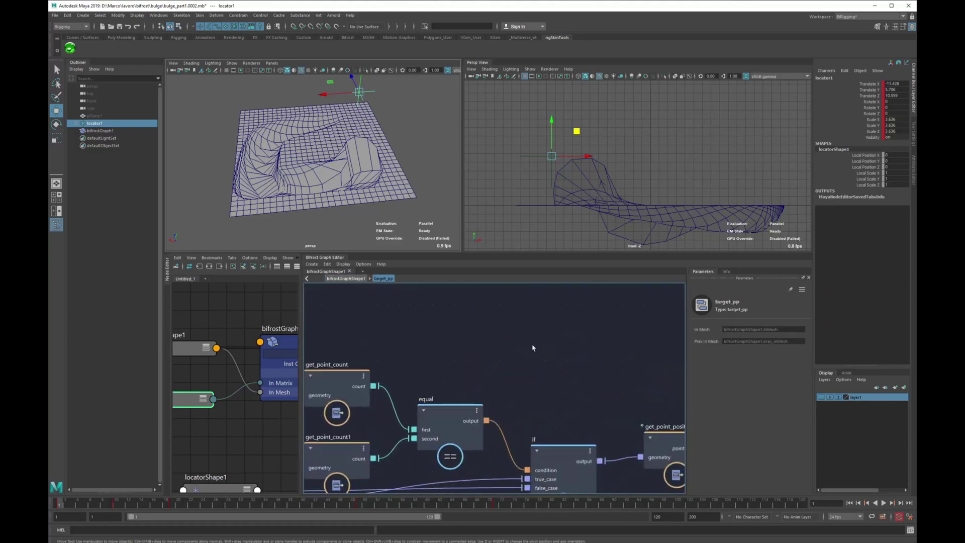
pyautogui.press('Tab')
pyautogui.write('ing')
pyautogui.press('BackSpace')
pyautogui.press('BackSpace')
pyautogui.press('BackSpace')
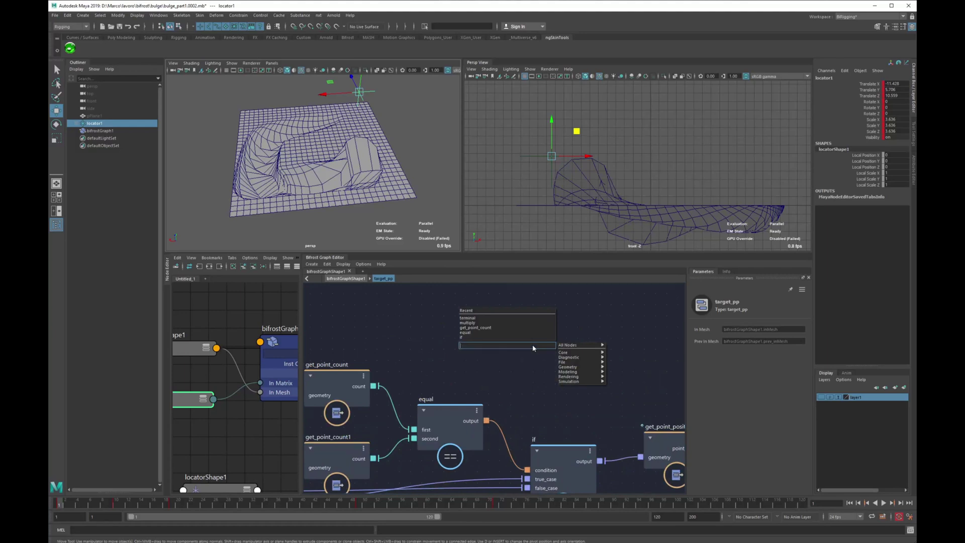
pyautogui.write('input')
pyautogui.press('Down')
pyautogui.press('Return')
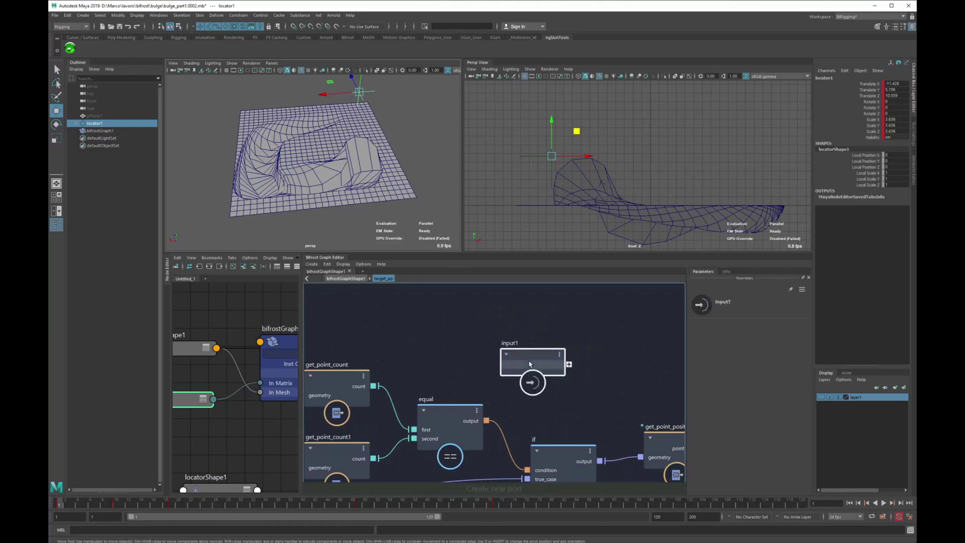
# Add a second if node beside the new input node and connect its condition port to that input.
pyautogui.scroll(-3, 533, 350)
pyautogui.press('Tab')
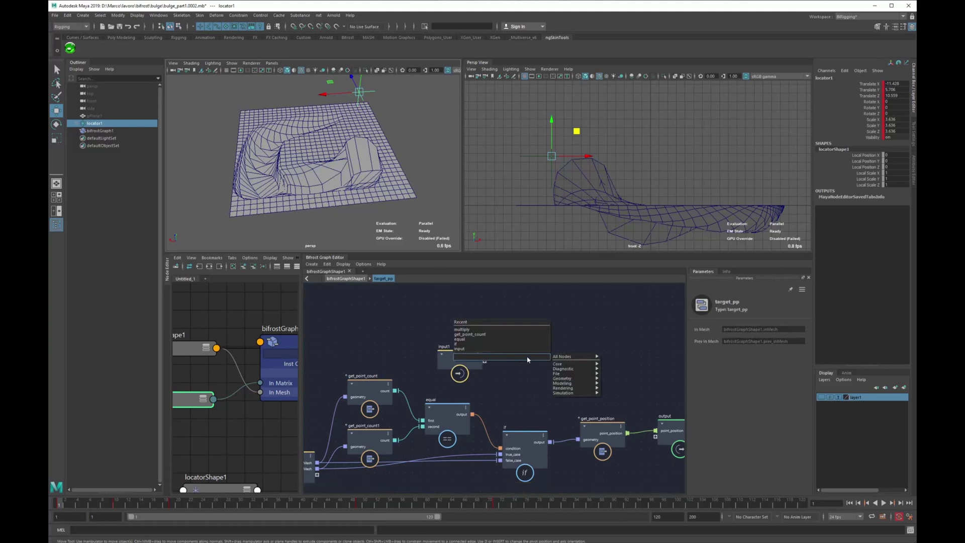
pyautogui.write('if')
pyautogui.press('Return')
pyautogui.moveTo(523, 374); pyautogui.dragTo(608, 374)
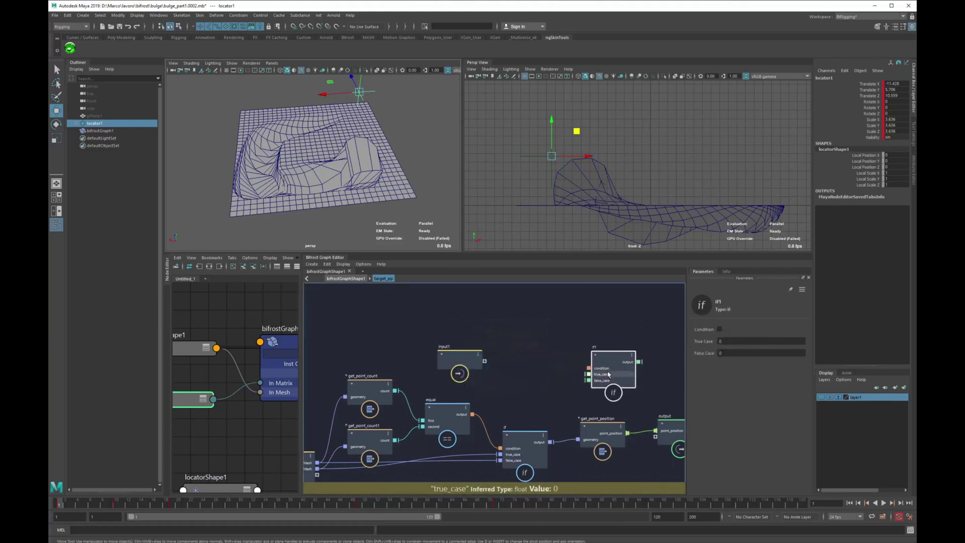
pyautogui.moveTo(486, 361); pyautogui.dragTo(484, 361)
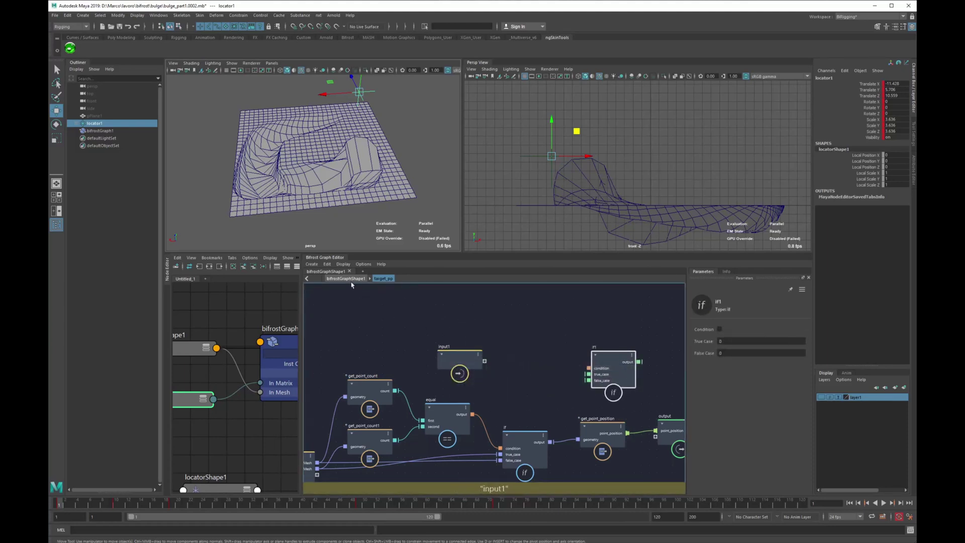
pyautogui.moveTo(589, 368); pyautogui.dragTo(484, 361)
# In the top-level graph, expose target_pp's condition as a new port on the input node and rename it reset.
pyautogui.click(352, 279)
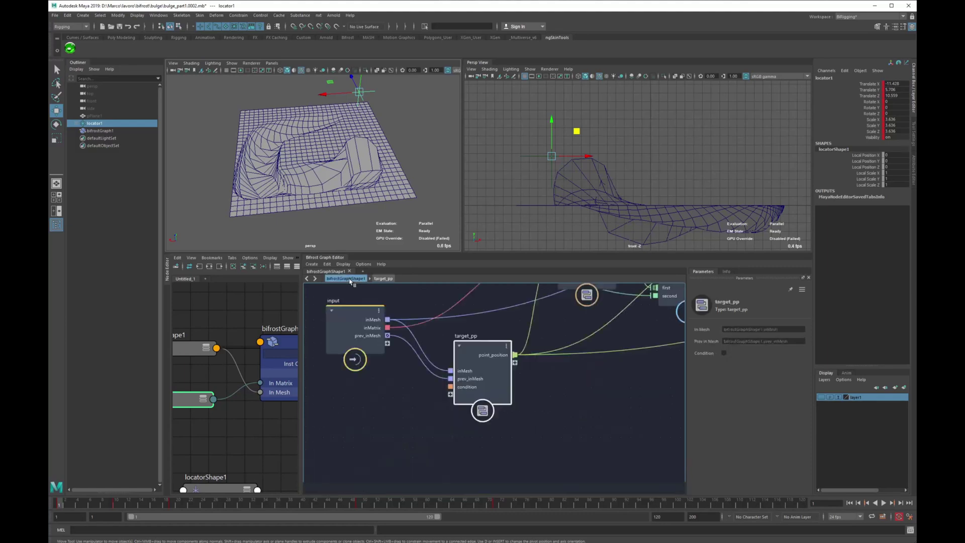
pyautogui.moveTo(499, 431); pyautogui.dragTo(542, 441, button='middle')
pyautogui.moveTo(493, 397); pyautogui.dragTo(445, 383)
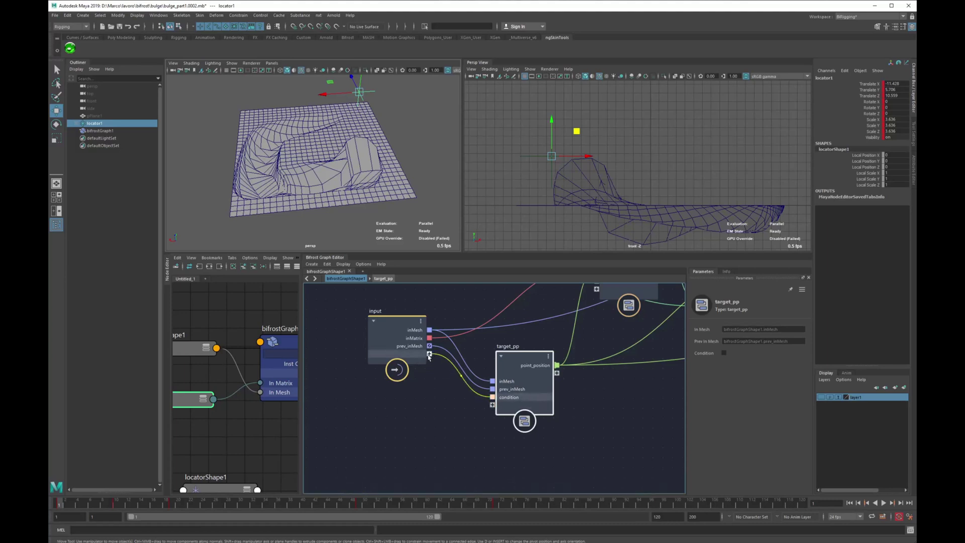
pyautogui.moveTo(429, 357); pyautogui.dragTo(429, 357)
pyautogui.rightClick(430, 355)
pyautogui.click(450, 363)
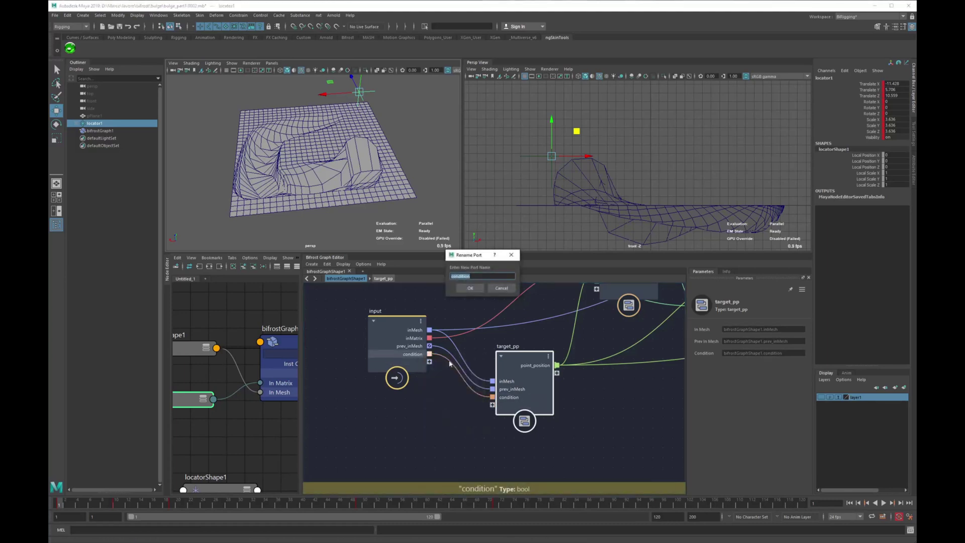
pyautogui.write('reset')
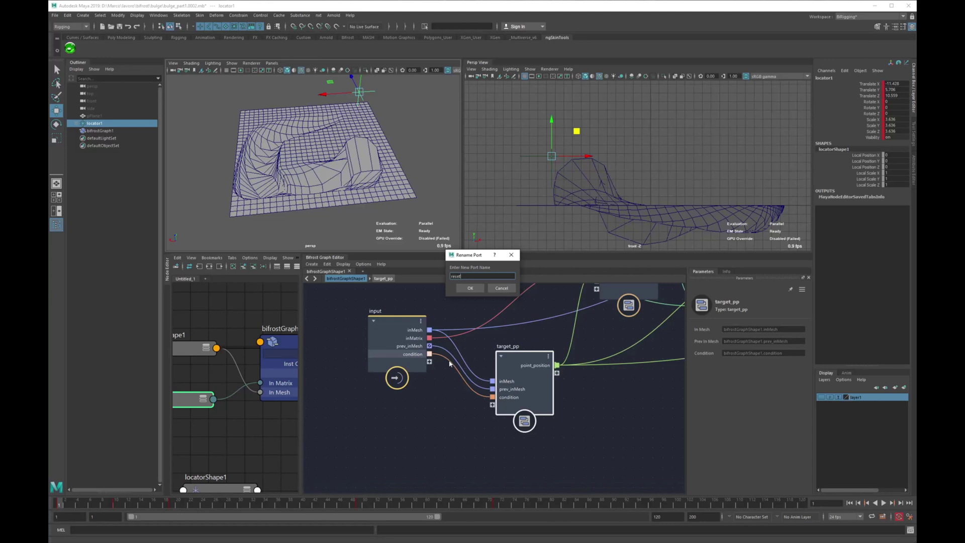
pyautogui.press('Return')
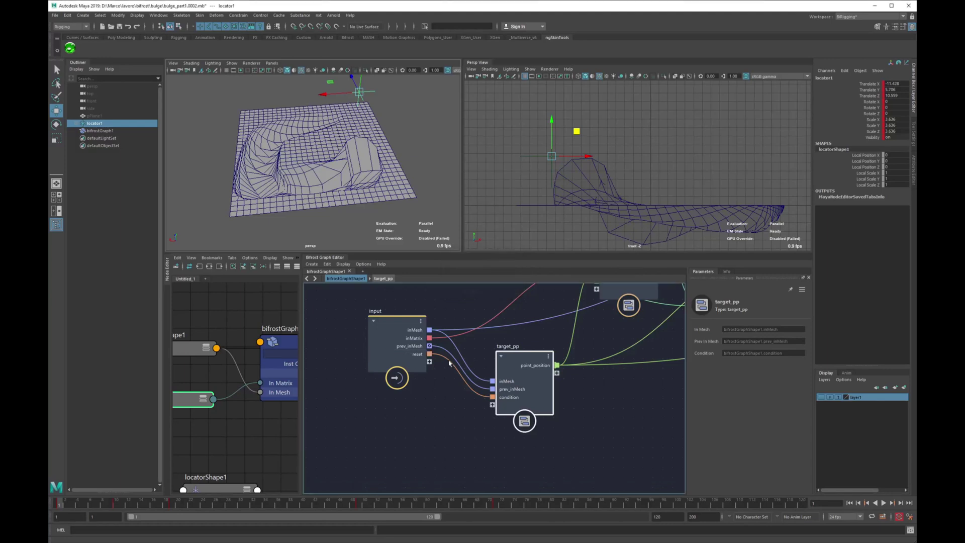
# Select the Bifrost graph shape and turn its Reset attribute on.
pyautogui.keyDown('alt'); pyautogui.moveTo(536, 372); pyautogui.dragTo(482, 390, button='middle'); pyautogui.keyUp('alt')
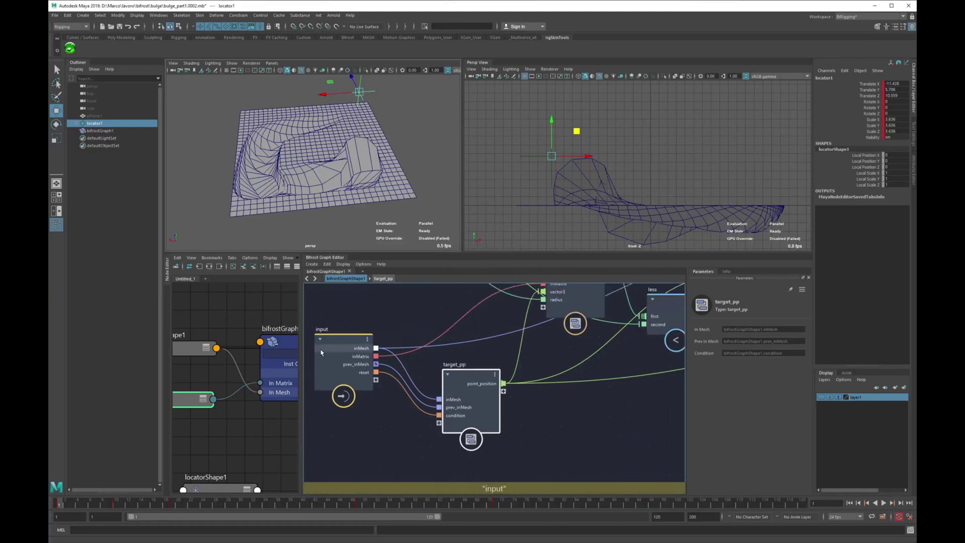
pyautogui.click(283, 340)
pyautogui.click(903, 97)
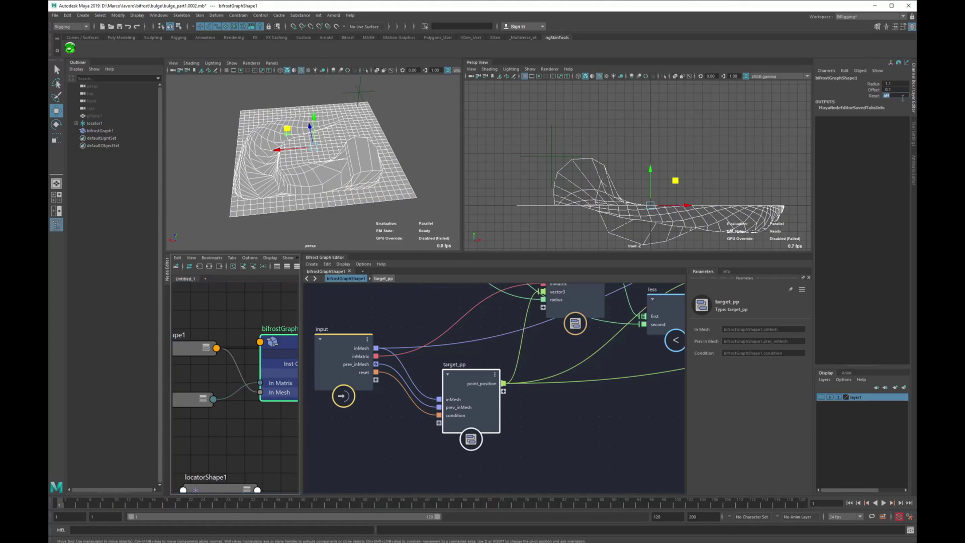
pyautogui.write('1')
pyautogui.press('Return')
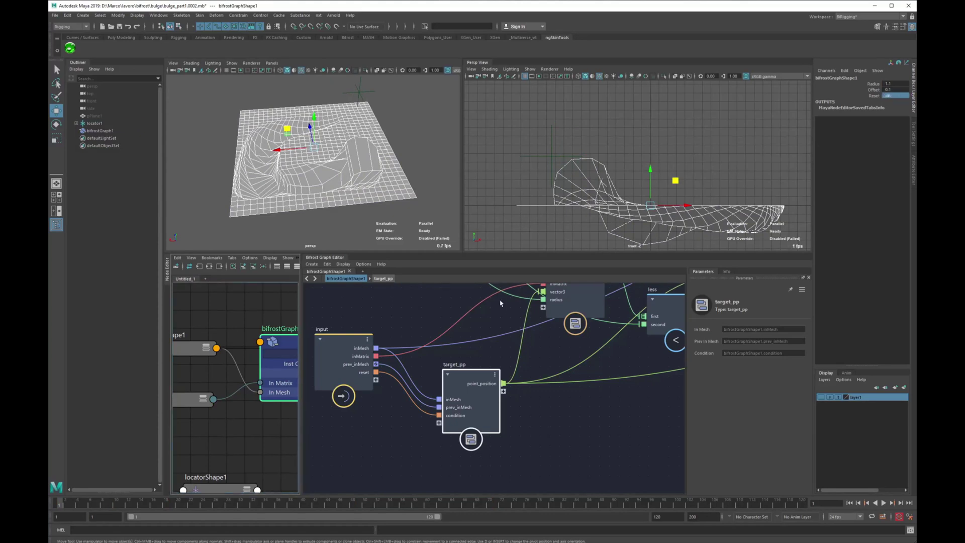
# Inside target_pp, shift the output, get_point_position, if1 and input1 nodes to make room for the new branch.
pyautogui.doubleClick(472, 439)
pyautogui.scroll(-4, 475, 373)
pyautogui.keyDown('alt'); pyautogui.moveTo(627, 390); pyautogui.dragTo(342, 383, button='middle'); pyautogui.keyUp('alt')
pyautogui.scroll(4, 532, 385)
pyautogui.moveTo(599, 446); pyautogui.dragTo(673, 431)
pyautogui.moveTo(486, 447); pyautogui.dragTo(534, 450)
pyautogui.keyDown('alt'); pyautogui.moveTo(410, 426); pyautogui.dragTo(505, 396, button='middle'); pyautogui.keyUp('alt')
pyautogui.scroll(-3, 506, 397)
pyautogui.moveTo(602, 394); pyautogui.dragTo(585, 398)
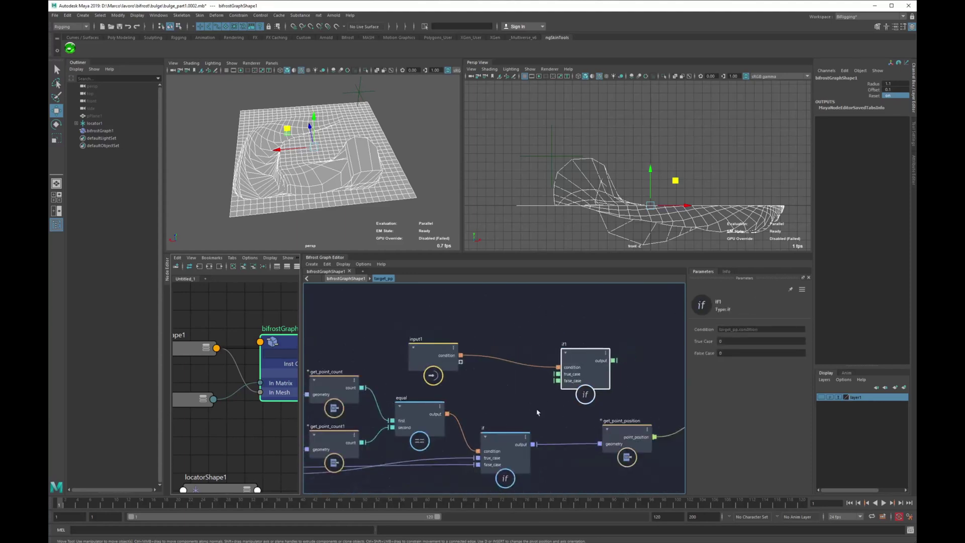
pyautogui.keyDown('alt'); pyautogui.moveTo(537, 412); pyautogui.dragTo(588, 382, button='middle'); pyautogui.keyUp('alt')
pyautogui.scroll(1, 588, 382)
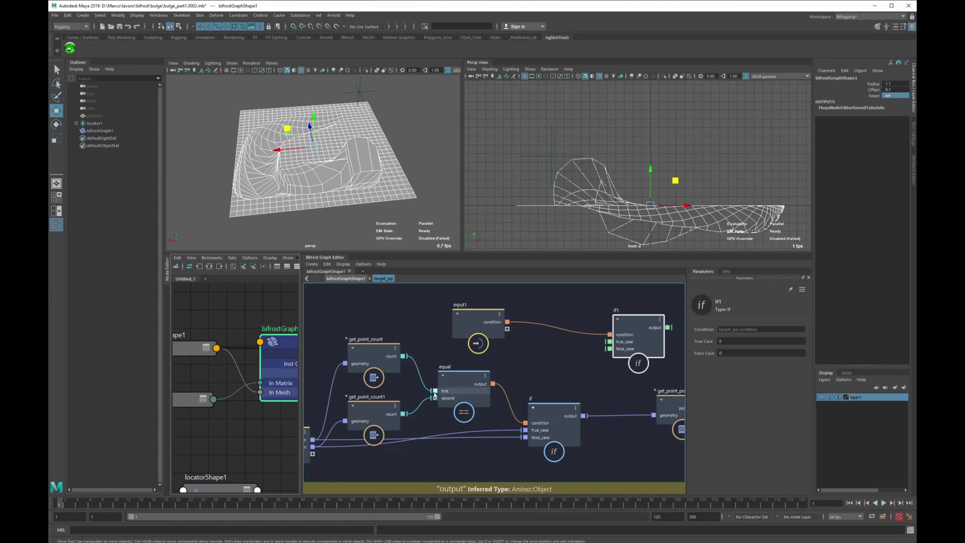
pyautogui.keyDown('alt'); pyautogui.moveTo(436, 395); pyautogui.dragTo(493, 395, button='middle'); pyautogui.keyUp('alt')
pyautogui.moveTo(536, 332); pyautogui.dragTo(514, 306)
pyautogui.keyDown('alt'); pyautogui.moveTo(556, 357); pyautogui.dragTo(516, 378, button='middle'); pyautogui.keyUp('alt')
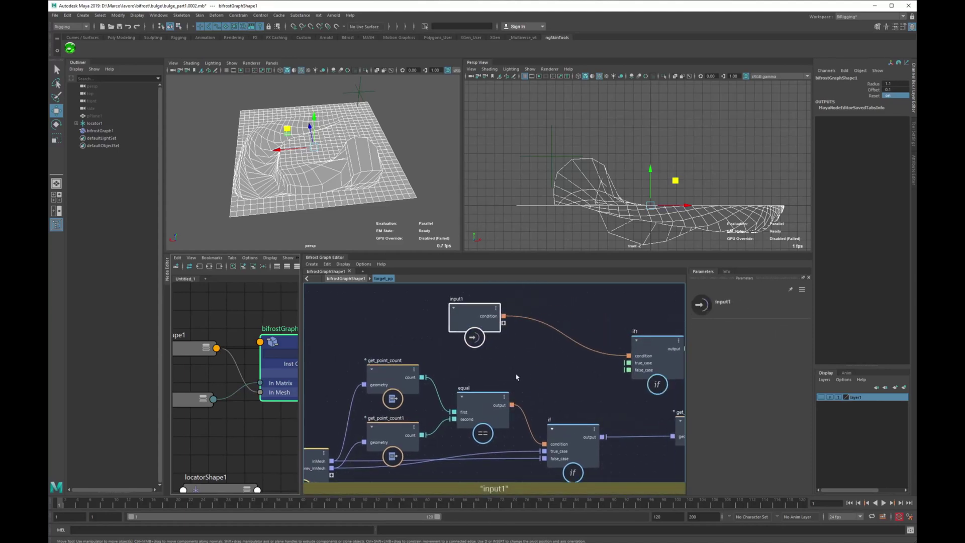
# Rename the input1 node's condition port to reset.
pyautogui.rightClick(481, 316)
pyautogui.click(513, 320)
pyautogui.write('res')
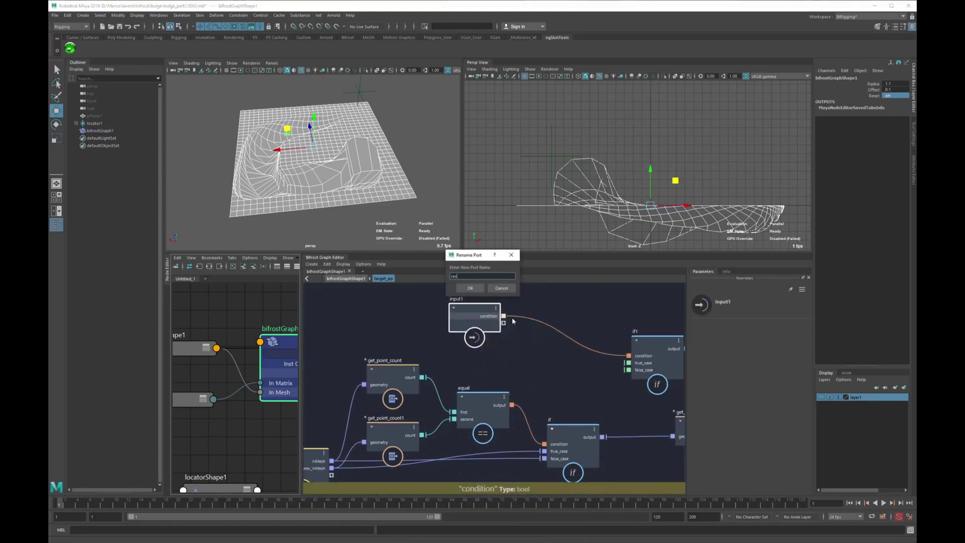
pyautogui.write('et')
pyautogui.press('Return')
# Connect inMesh to if1's true_case and the first if node's output to if1's false_case.
pyautogui.moveTo(328, 461); pyautogui.dragTo(369, 445, button='middle')
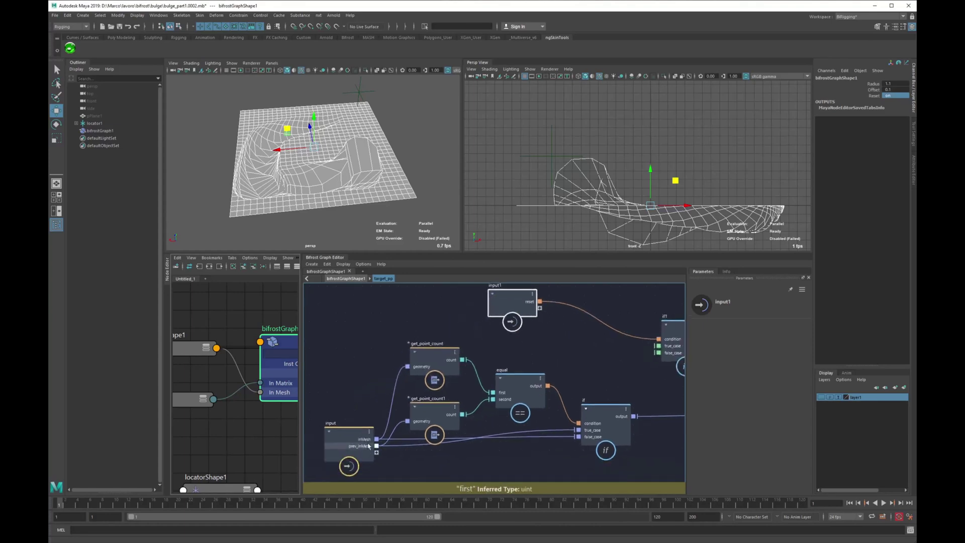
pyautogui.moveTo(376, 439); pyautogui.dragTo(662, 349)
pyautogui.moveTo(630, 402); pyautogui.dragTo(520, 410, button='middle')
pyautogui.scroll(2, 522, 417)
pyautogui.moveTo(525, 423); pyautogui.dragTo(532, 416)
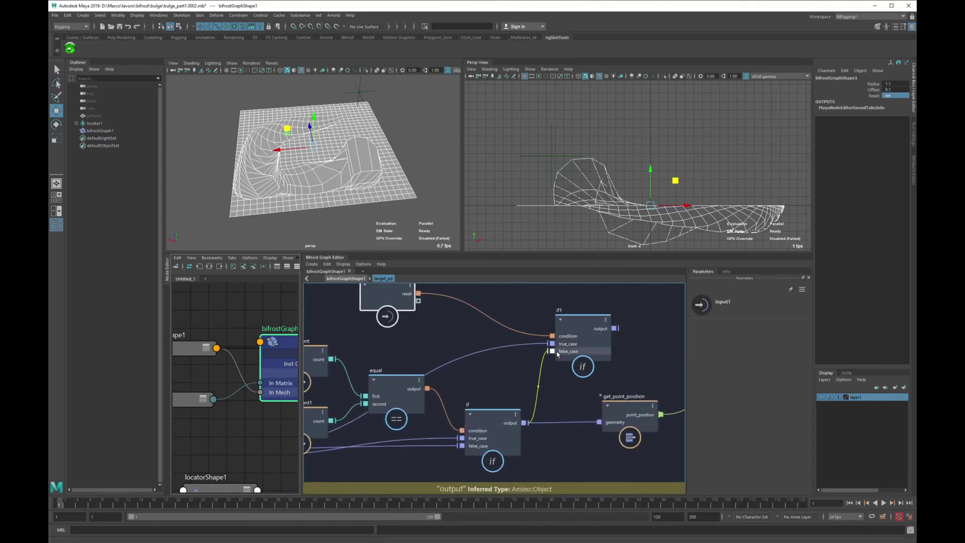
# Move get_point_position further downstream, tidy the layout and connect if1's output to its geometry port.
pyautogui.moveTo(580, 402); pyautogui.dragTo(452, 417, button='middle')
pyautogui.moveTo(518, 424); pyautogui.dragTo(434, 419, button='middle')
pyautogui.moveTo(437, 372); pyautogui.dragTo(591, 460)
pyautogui.moveTo(431, 422); pyautogui.dragTo(557, 412)
pyautogui.moveTo(414, 436); pyautogui.dragTo(698, 382, button='middle')
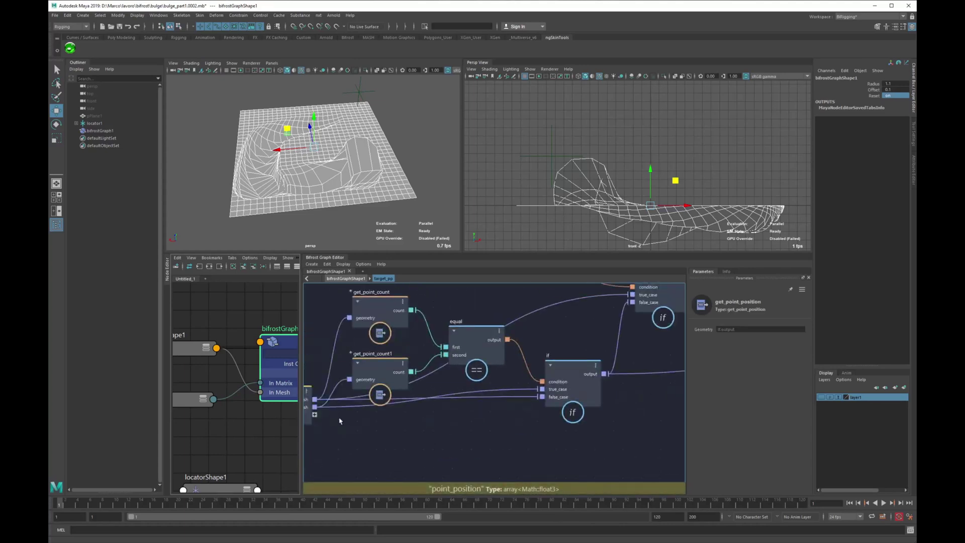
pyautogui.moveTo(389, 399); pyautogui.dragTo(441, 425, button='middle')
pyautogui.moveTo(429, 398); pyautogui.dragTo(423, 414)
pyautogui.moveTo(531, 372)
pyautogui.mouseDown()
pyautogui.moveTo(509, 399)
pyautogui.moveTo(525, 381)
pyautogui.mouseUp()
pyautogui.moveTo(666, 376); pyautogui.dragTo(447, 389, button='middle')
pyautogui.moveTo(562, 389); pyautogui.dragTo(477, 391, button='middle')
pyautogui.moveTo(445, 328); pyautogui.dragTo(555, 412)
# Make layer1 visible and scrub the timeline to frame 54 to check the deformation with Reset on.
pyautogui.keyDown('alt'); pyautogui.moveTo(380, 186); pyautogui.dragTo(392, 177); pyautogui.keyUp('alt')
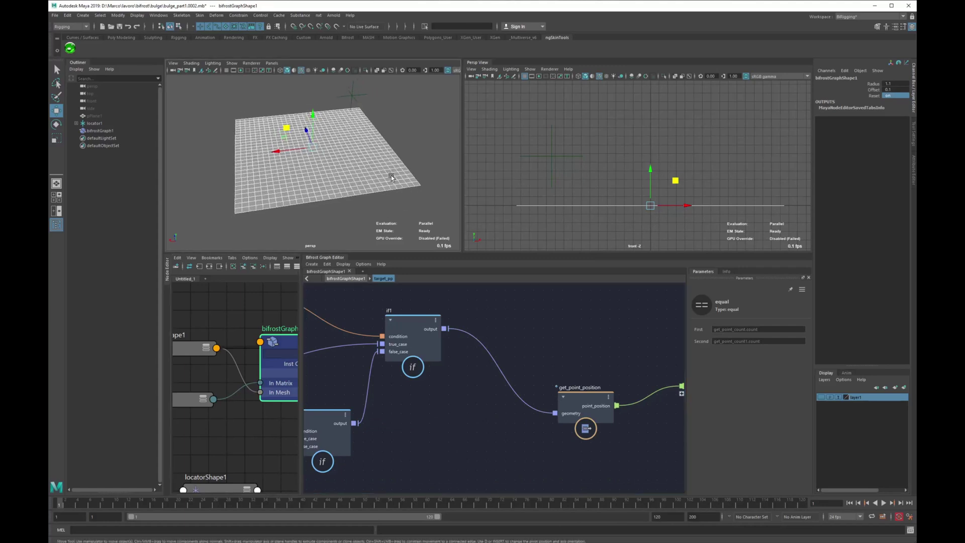
pyautogui.click(821, 397)
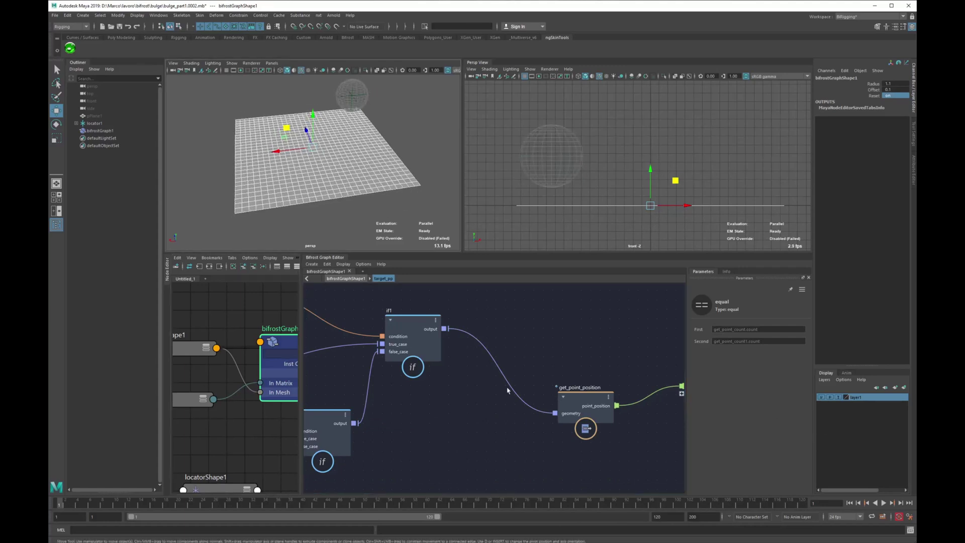
pyautogui.moveTo(61, 507); pyautogui.dragTo(389, 509)
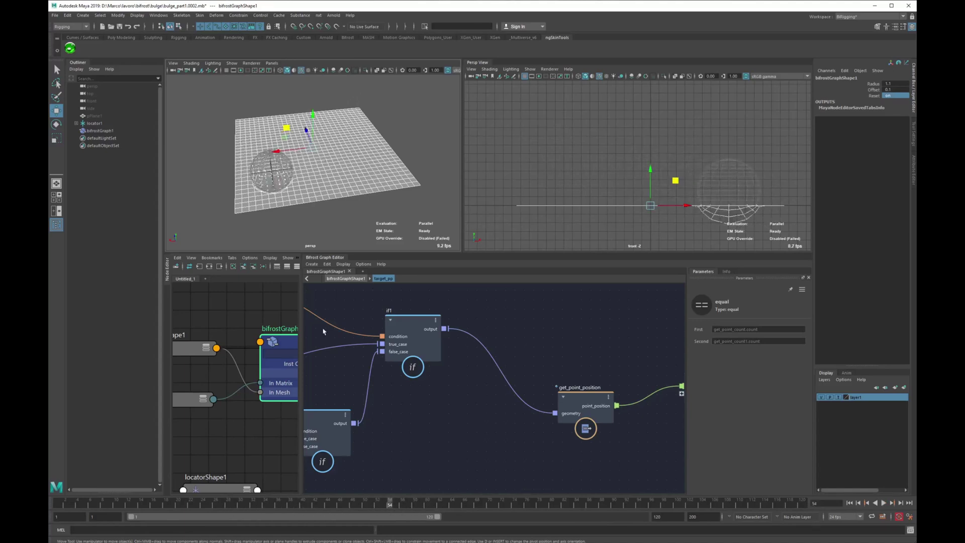
# Turn the Bifrost graph's Reset attribute off, scrub back to frame 1 and inspect the plane's imprint.
pyautogui.click(279, 353)
pyautogui.click(900, 95)
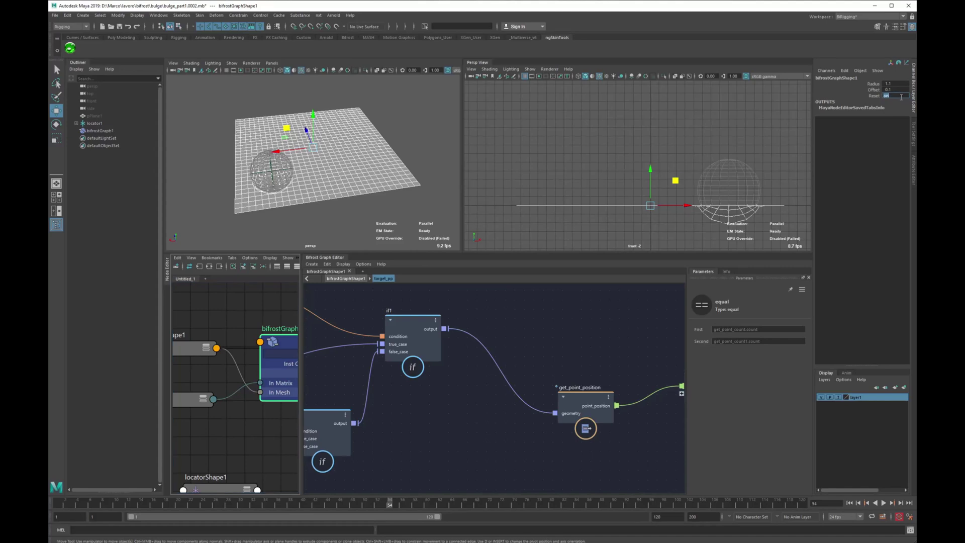
pyautogui.write('0')
pyautogui.press('Return')
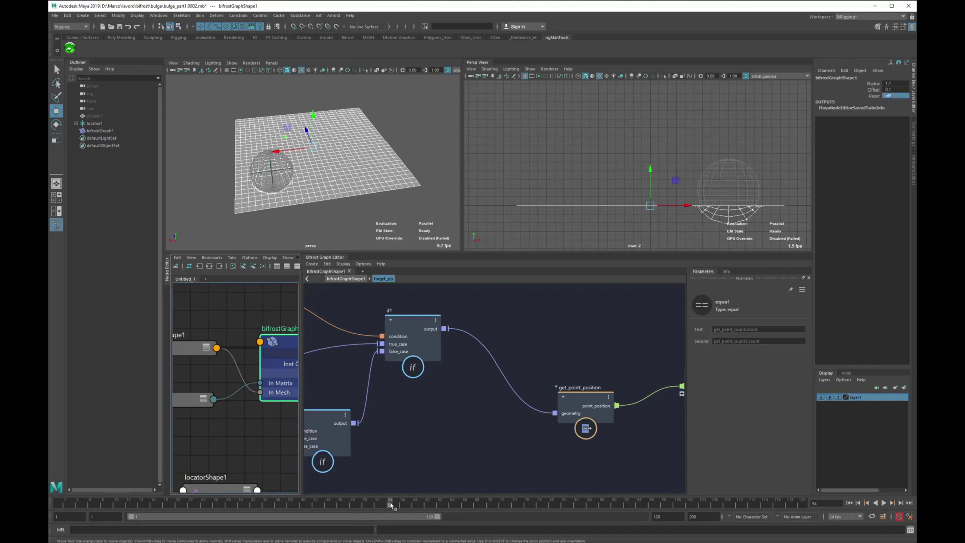
pyautogui.moveTo(390, 506); pyautogui.dragTo(56, 445)
pyautogui.keyDown('alt'); pyautogui.moveTo(356, 185); pyautogui.dragTo(430, 197); pyautogui.keyUp('alt')
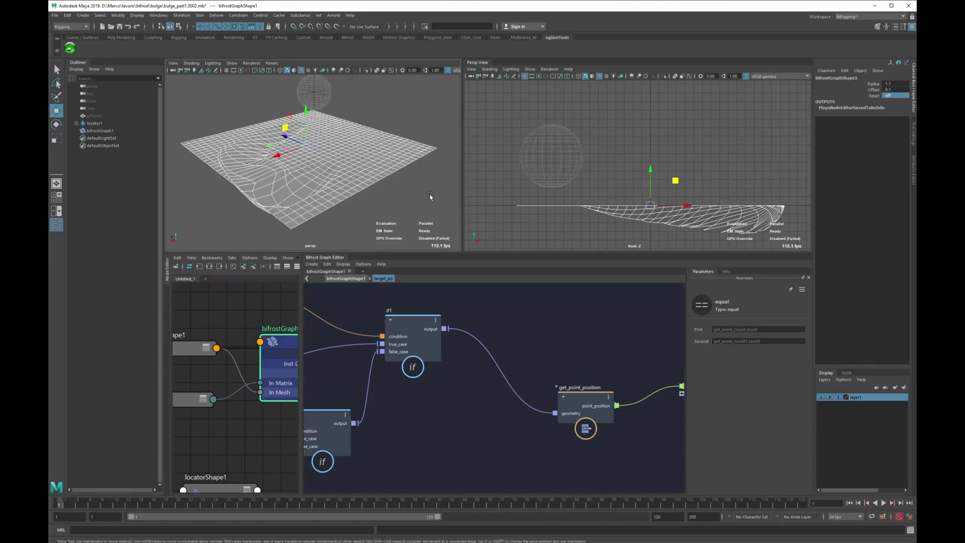